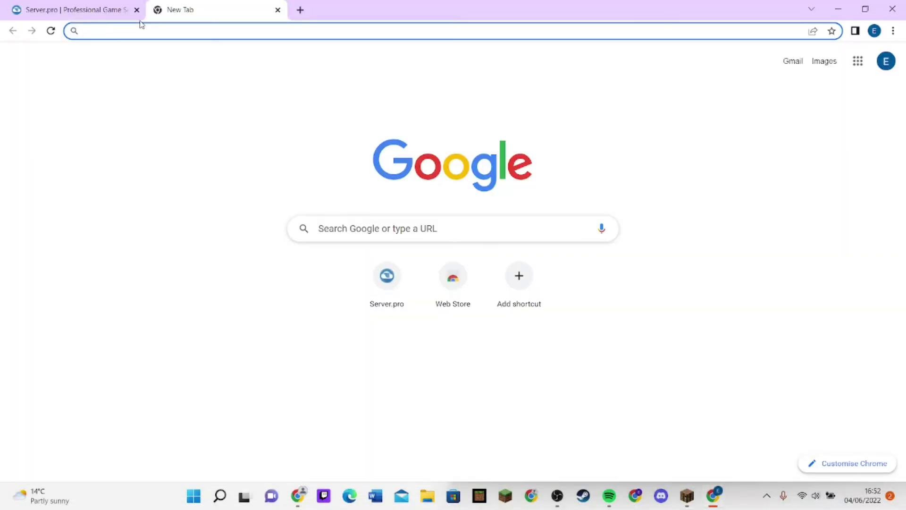
Open server.pro in the new browser tab and close the older duplicate tab.
{"action": "type", "text": "server.pro"}
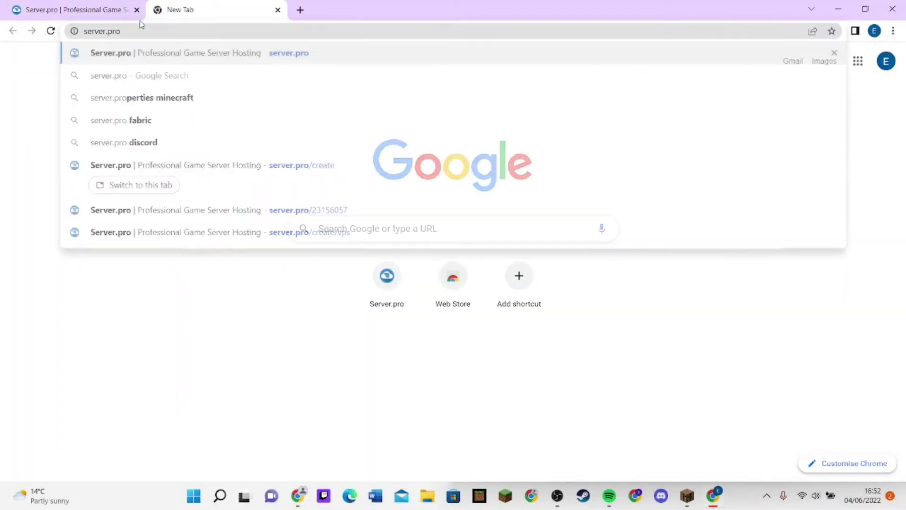
{"action": "key", "text": "Return"}
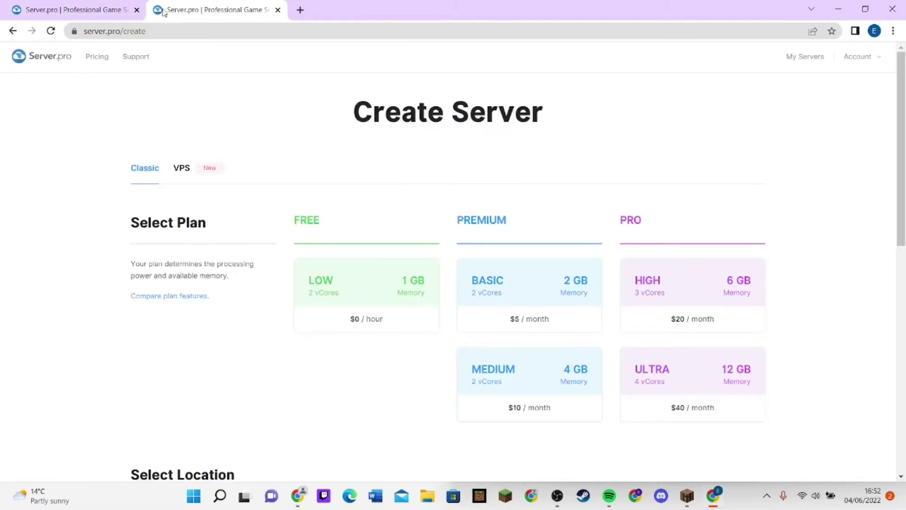
{"action": "left_click", "coordinate": [136, 10]}
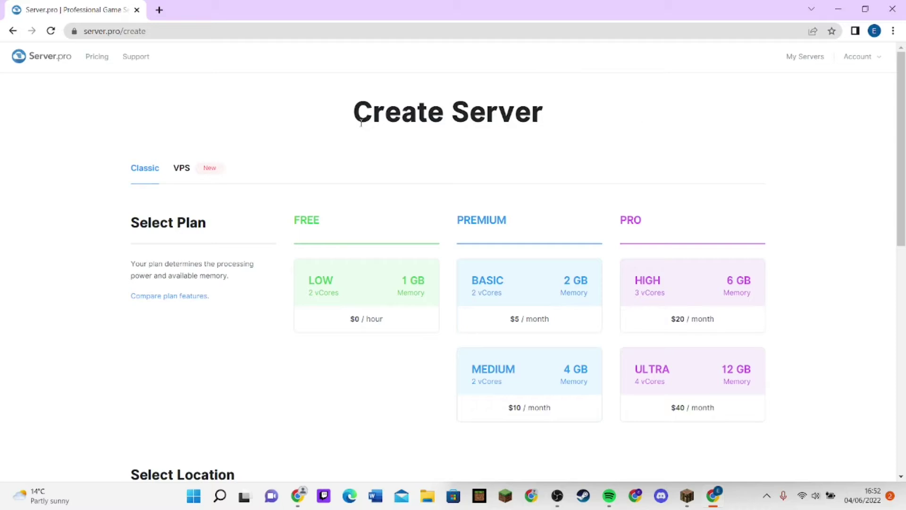
Select the free LOW plan with 1 GB memory and France as the server's hosting location.
{"action": "left_click", "coordinate": [352, 302]}
{"action": "scroll", "coordinate": [368, 302], "scroll_direction": "down", "scroll_amount": 4}
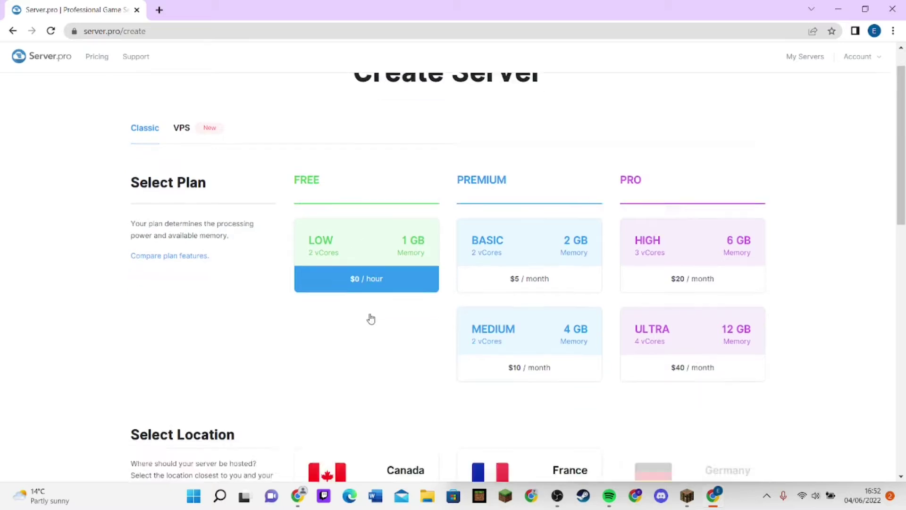
{"action": "scroll", "coordinate": [378, 314], "scroll_direction": "up", "scroll_amount": 3}
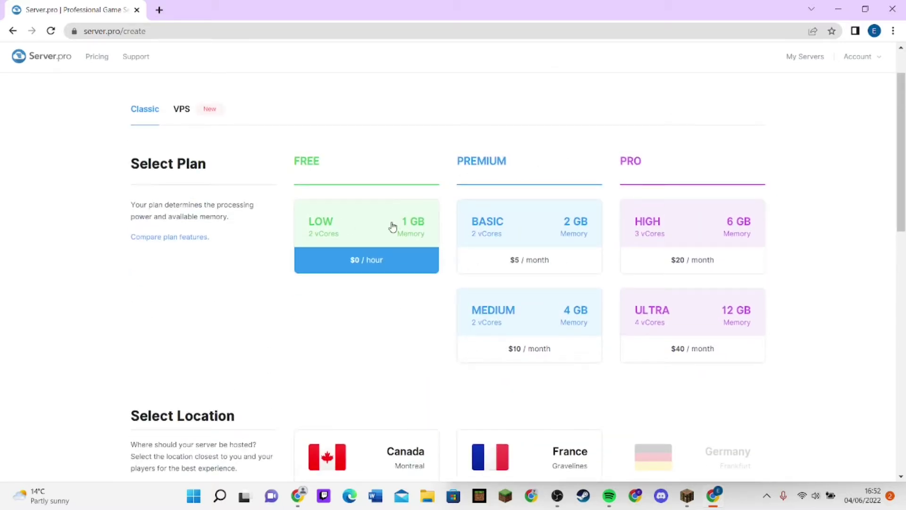
{"action": "scroll", "coordinate": [398, 250], "scroll_direction": "down", "scroll_amount": 1}
{"action": "scroll", "coordinate": [398, 263], "scroll_direction": "down", "scroll_amount": 2}
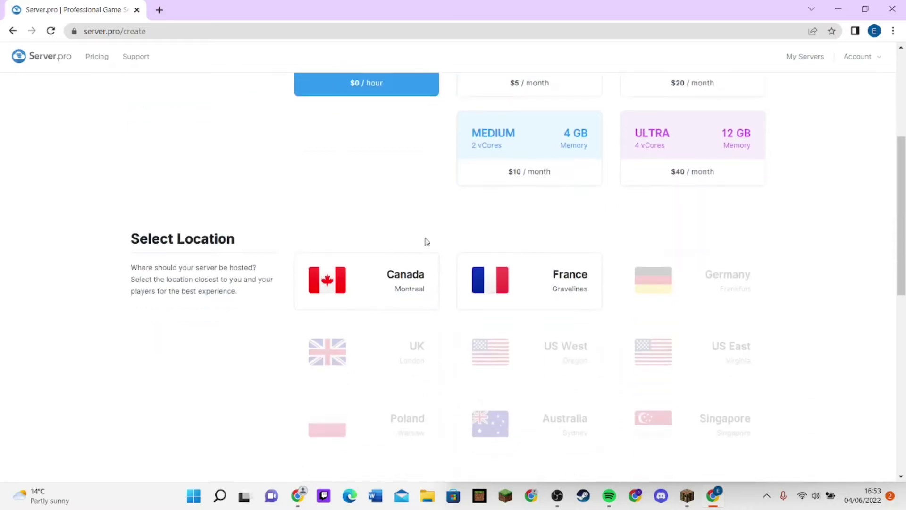
{"action": "scroll", "coordinate": [425, 239], "scroll_direction": "up", "scroll_amount": 2}
{"action": "scroll", "coordinate": [457, 263], "scroll_direction": "down", "scroll_amount": 3}
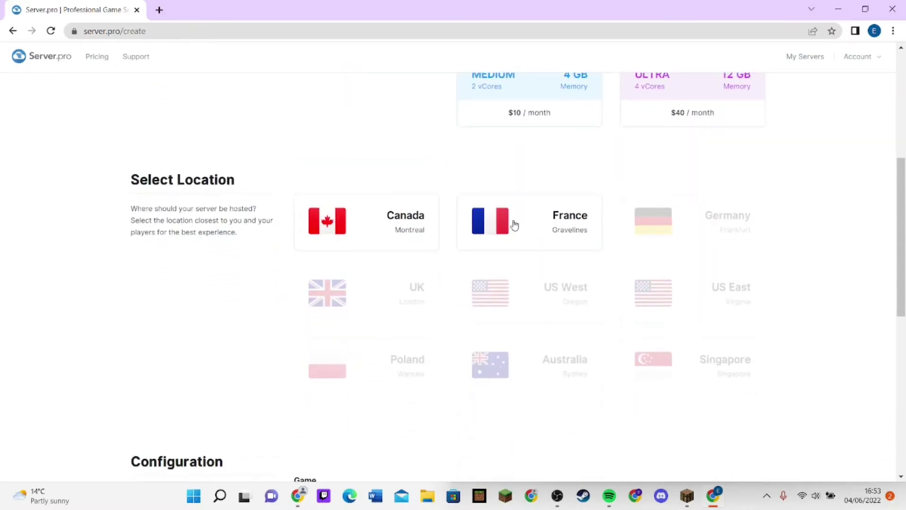
{"action": "left_click", "coordinate": [528, 228]}
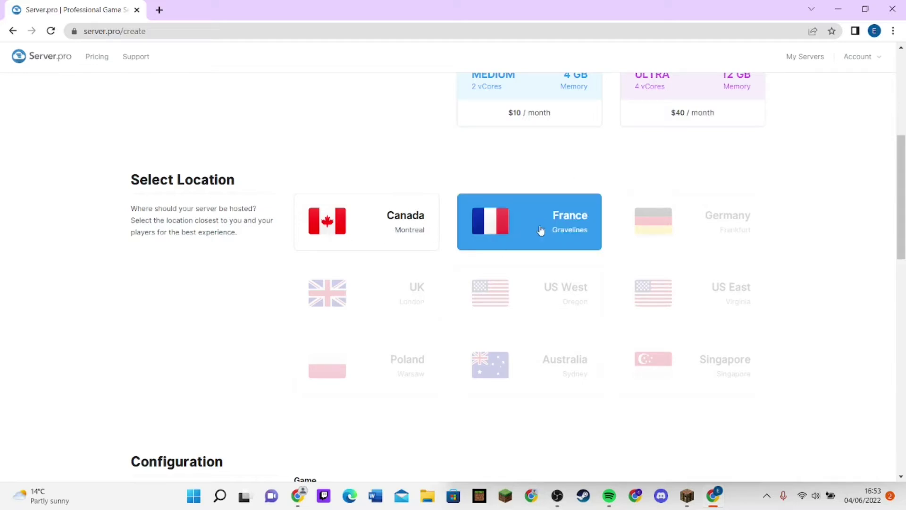
Configure the server for Minecraft Java Edition with type Paper and version 1.18.2.
{"action": "scroll", "coordinate": [503, 228], "scroll_direction": "down", "scroll_amount": 5}
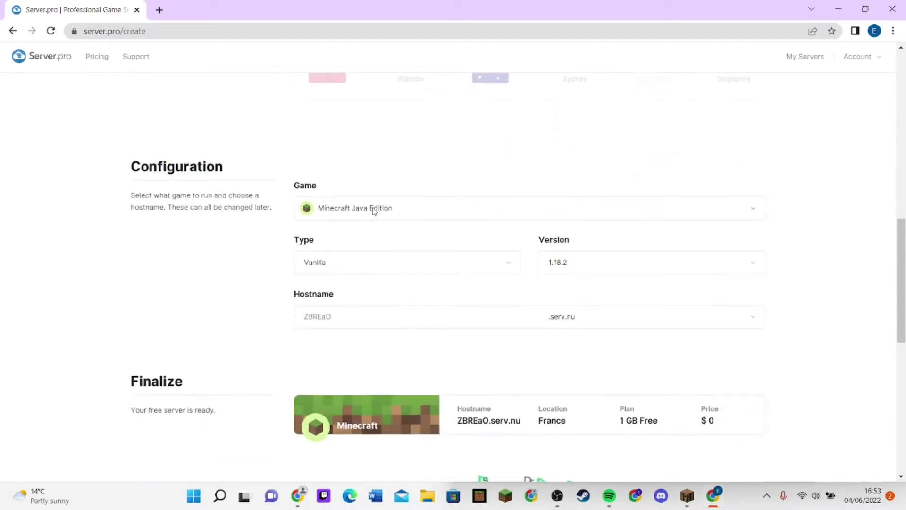
{"action": "left_click_drag", "start_coordinate": [293, 186], "coordinate": [321, 187]}
{"action": "left_click", "coordinate": [346, 205]}
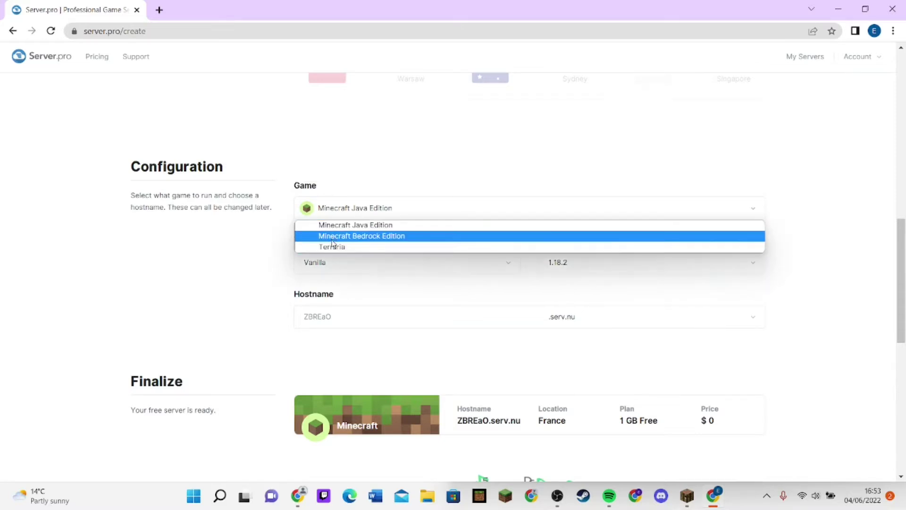
{"action": "left_click", "coordinate": [336, 225]}
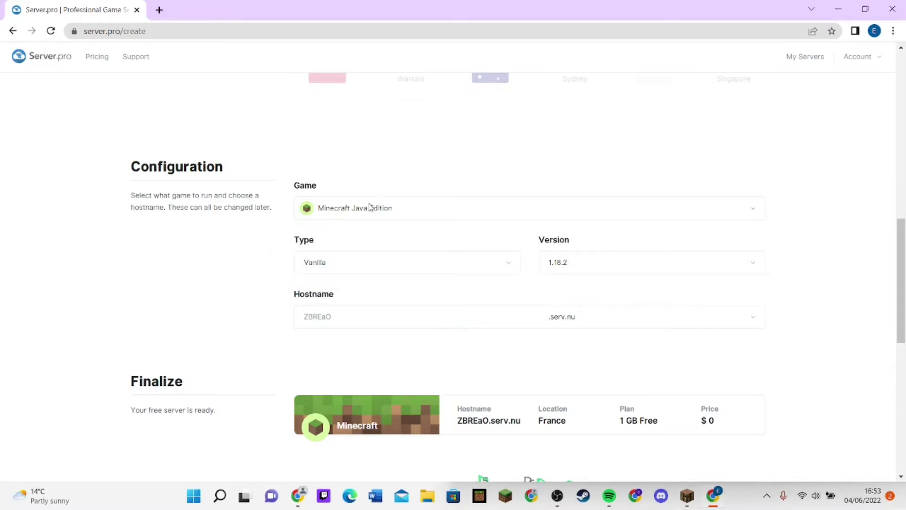
{"action": "left_click", "coordinate": [331, 266]}
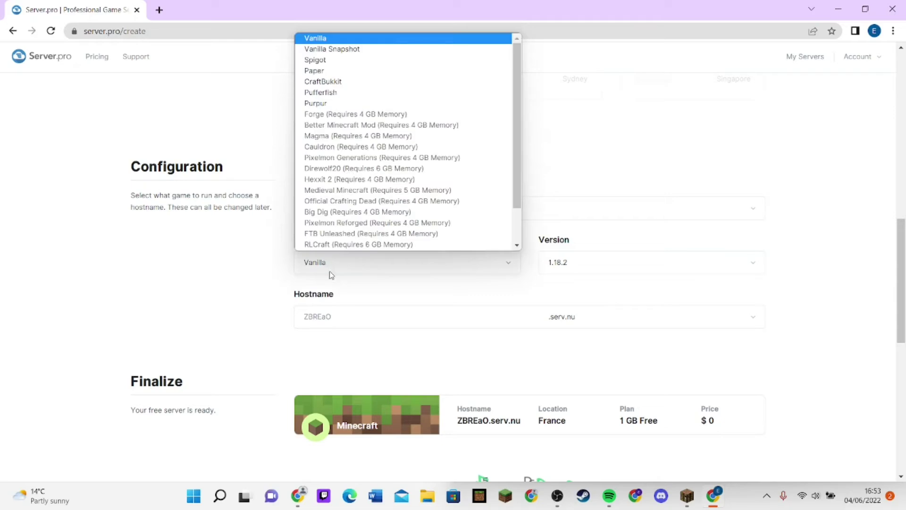
{"action": "left_click", "coordinate": [327, 71]}
{"action": "left_click", "coordinate": [598, 270]}
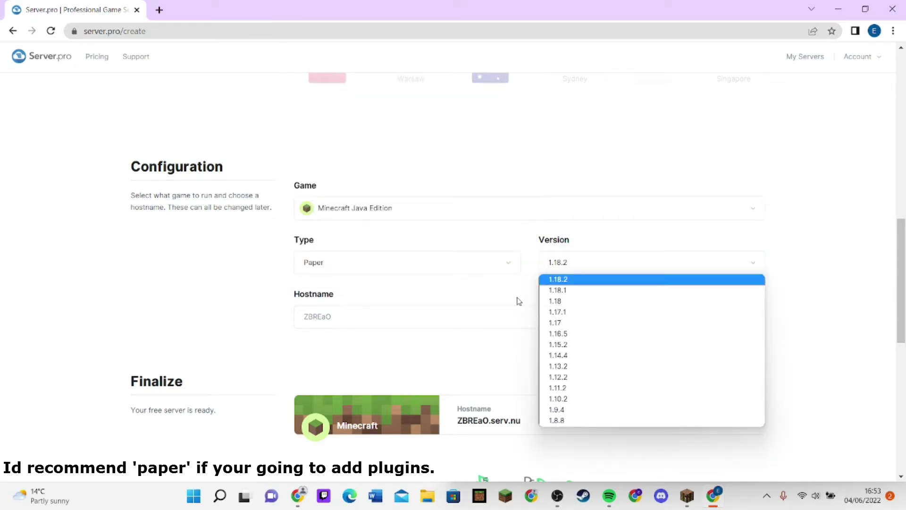
{"action": "left_click", "coordinate": [569, 280]}
Set the server's hostname to beetroot with the .mcnetwork.me domain.
{"action": "left_click", "coordinate": [363, 314]}
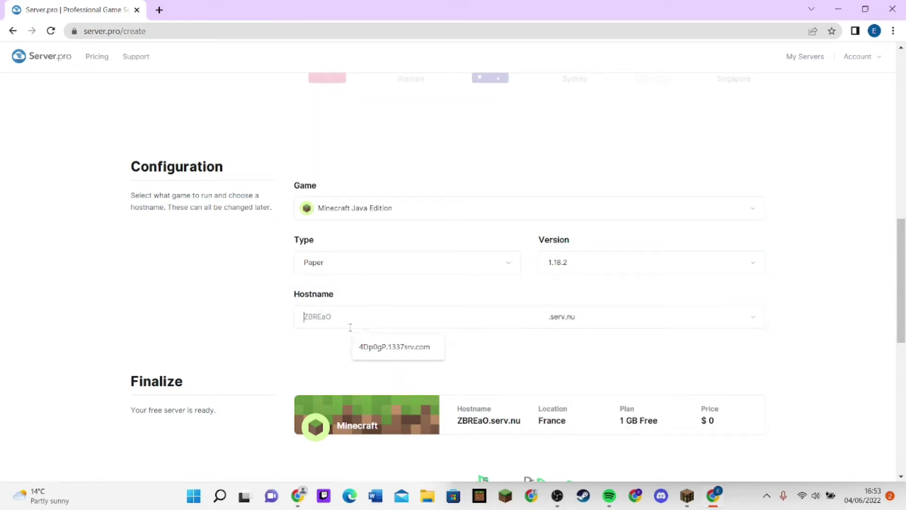
{"action": "type", "text": "beetroot"}
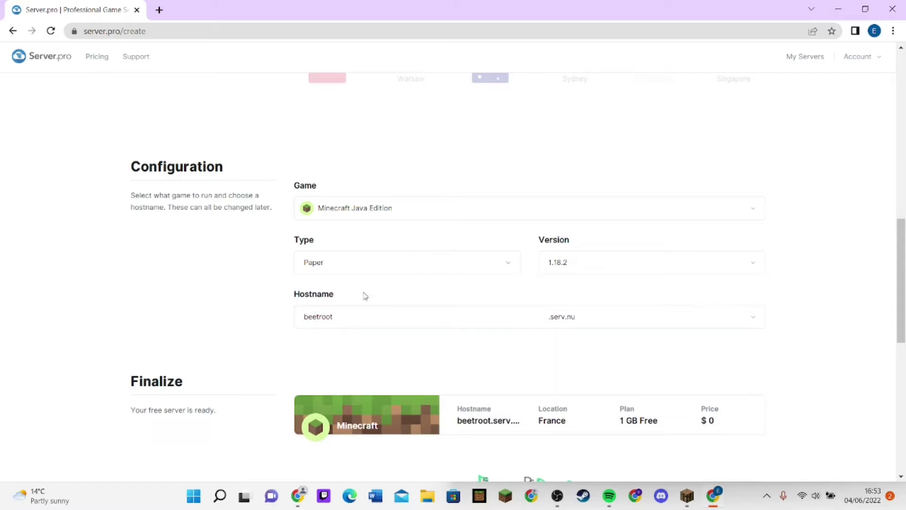
{"action": "left_click", "coordinate": [605, 317]}
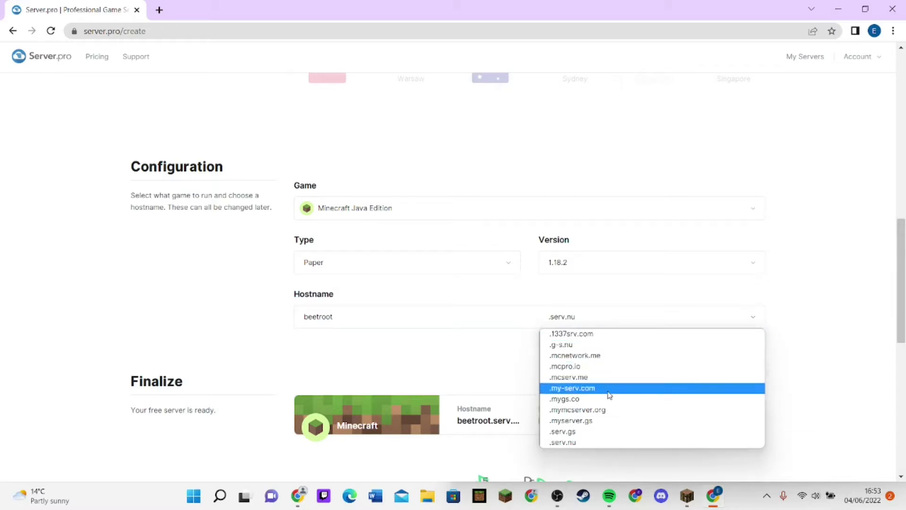
{"action": "left_click", "coordinate": [613, 410]}
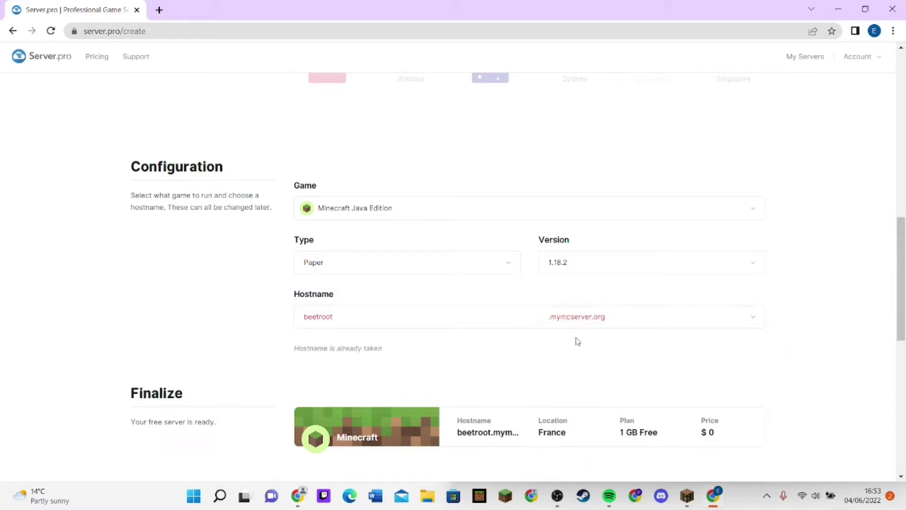
{"action": "left_click", "coordinate": [622, 317]}
{"action": "left_click", "coordinate": [602, 358]}
{"action": "left_click", "coordinate": [606, 314]}
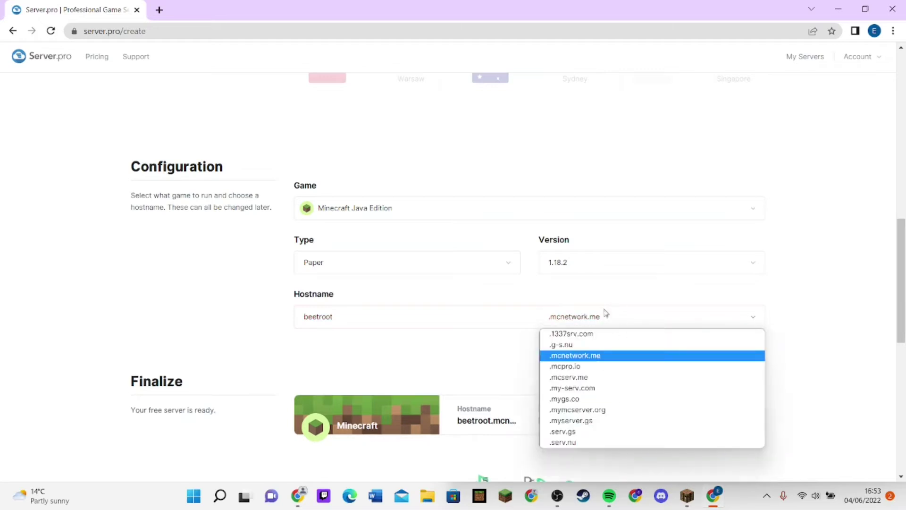
{"action": "left_click", "coordinate": [613, 314]}
Enter the green captcha verification text and create the server.
{"action": "scroll", "coordinate": [522, 338], "scroll_direction": "down", "scroll_amount": 4}
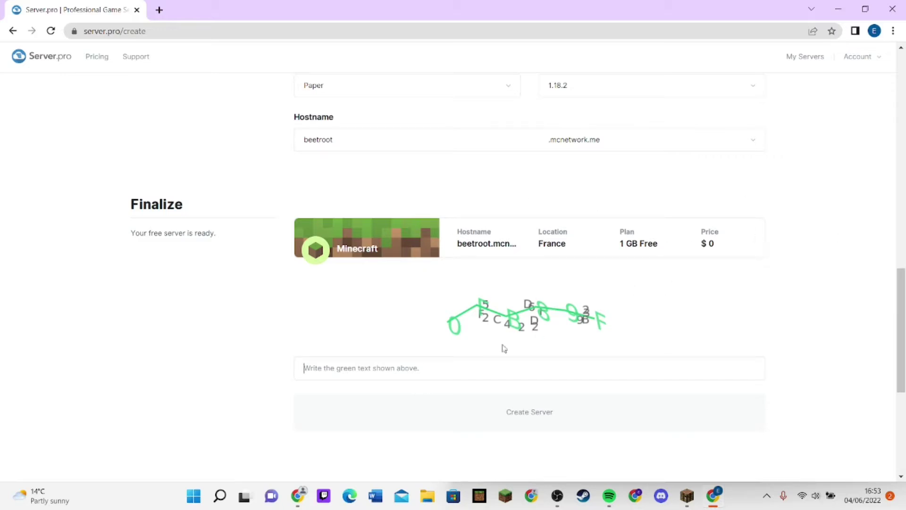
{"action": "type", "text": "0FB89F"}
{"action": "left_click", "coordinate": [371, 416]}
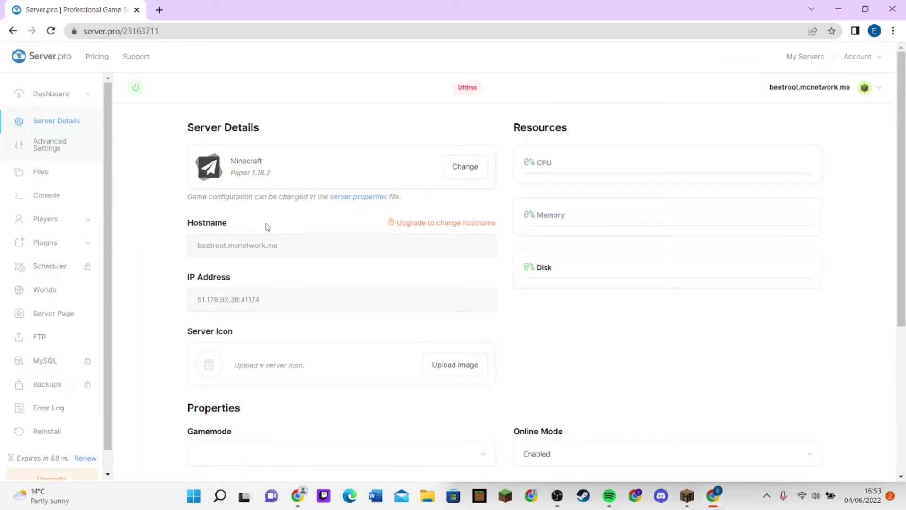
Set the maximum number of players to 10 in the server's properties.
{"action": "scroll", "coordinate": [397, 192], "scroll_direction": "down", "scroll_amount": 3}
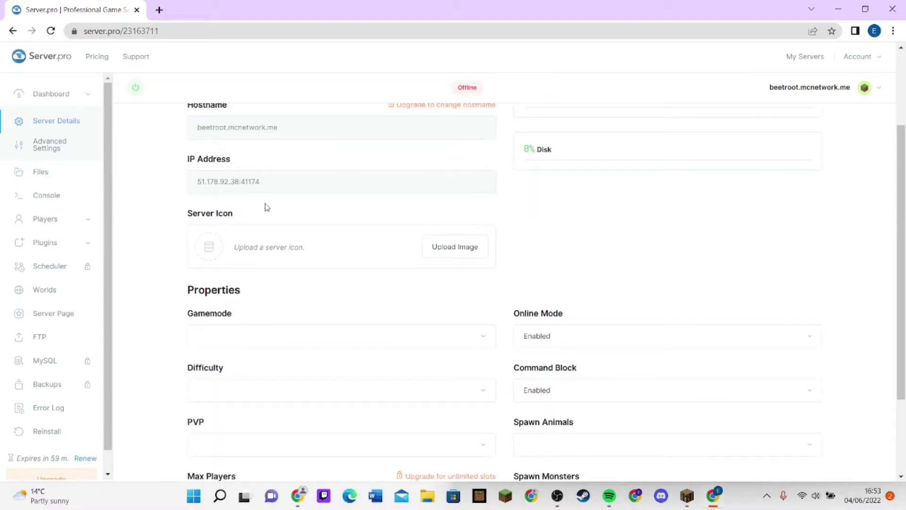
{"action": "scroll", "coordinate": [286, 244], "scroll_direction": "down", "scroll_amount": 1}
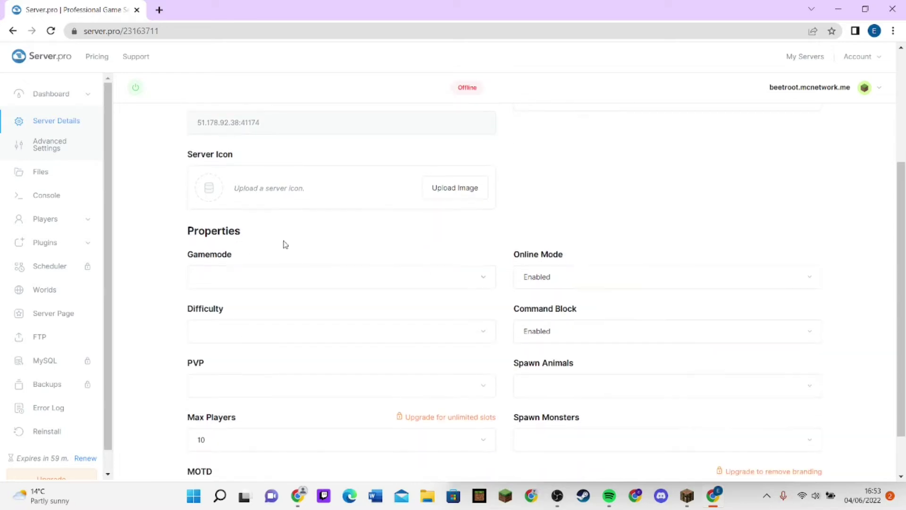
{"action": "left_click_drag", "start_coordinate": [242, 244], "coordinate": [163, 230]}
{"action": "left_click", "coordinate": [300, 239]}
{"action": "scroll", "coordinate": [311, 231], "scroll_direction": "down", "scroll_amount": 1}
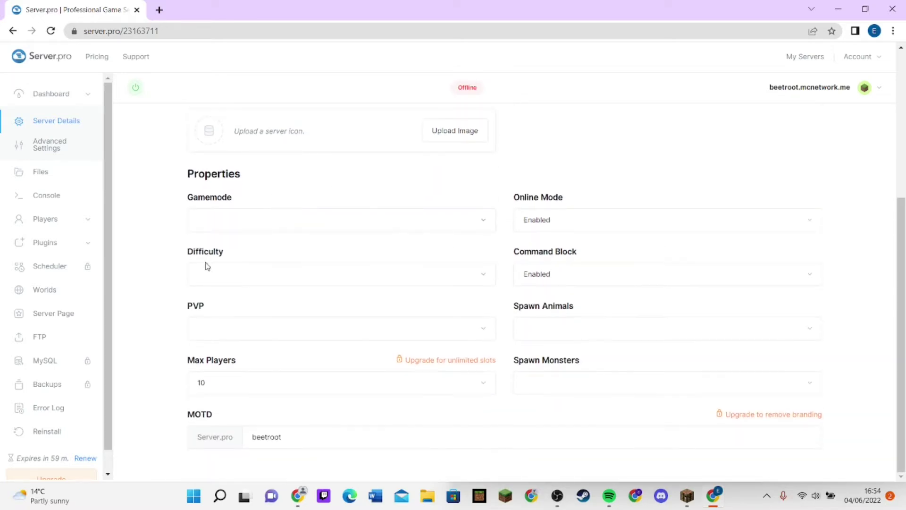
{"action": "left_click", "coordinate": [226, 385]}
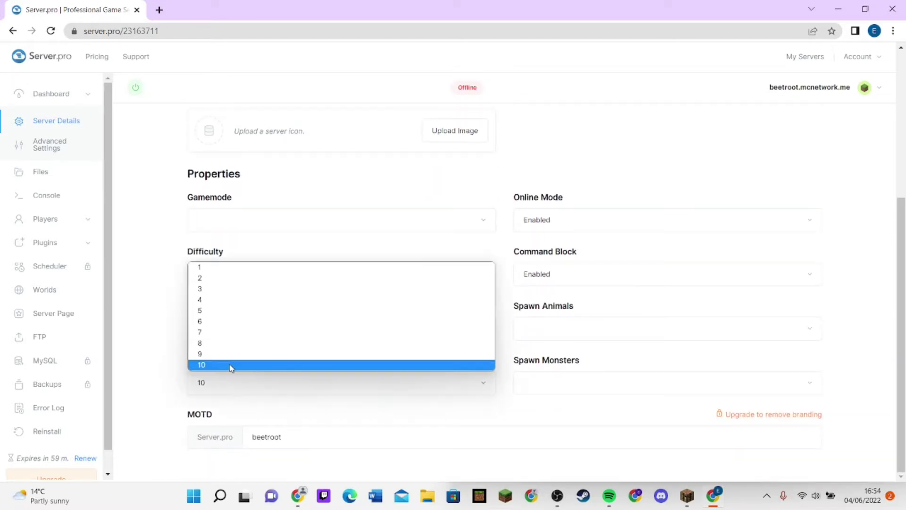
{"action": "left_click", "coordinate": [219, 366]}
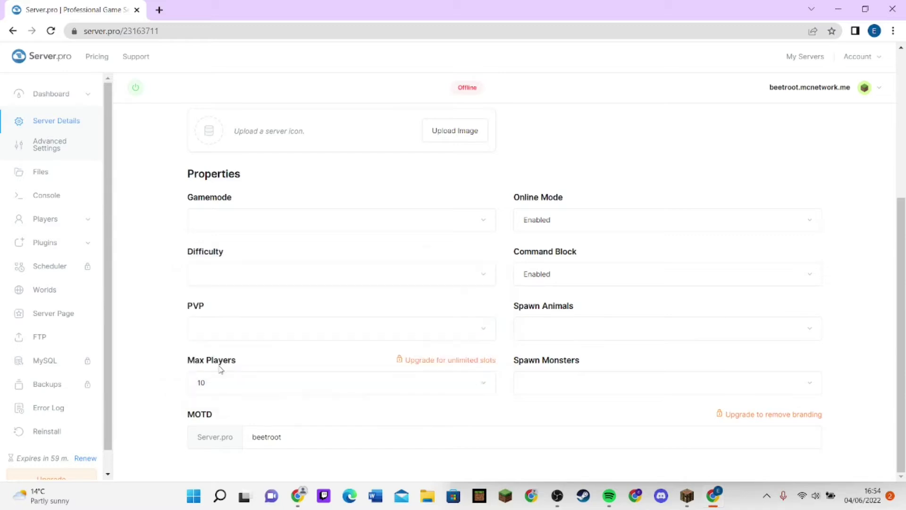
Look at the upgrade plans offered for unlimited player slots, and return to the server's properties.
{"action": "left_click", "coordinate": [412, 361]}
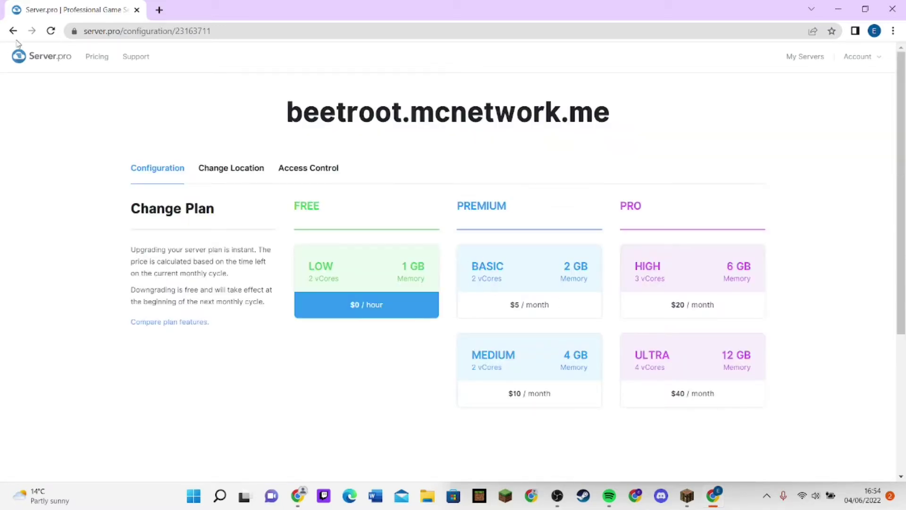
{"action": "key", "text": "alt+Left"}
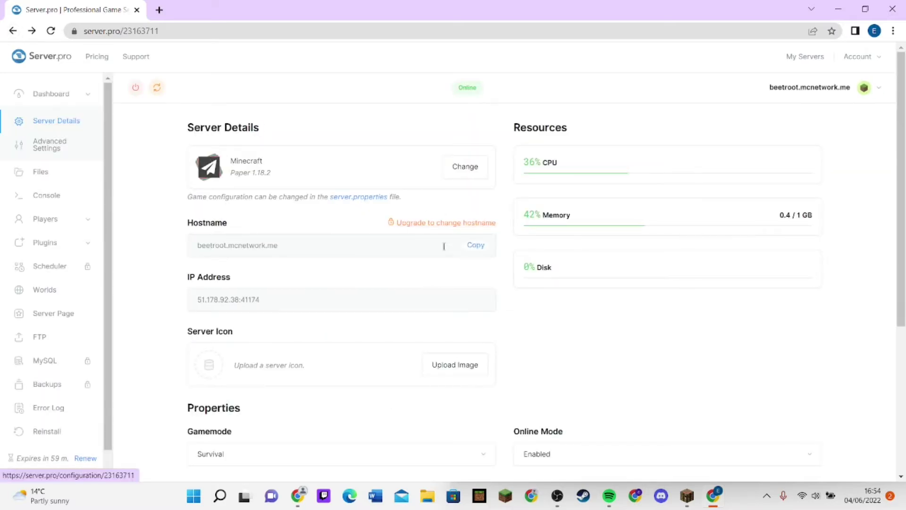
{"action": "scroll", "coordinate": [423, 329], "scroll_direction": "down", "scroll_amount": 5}
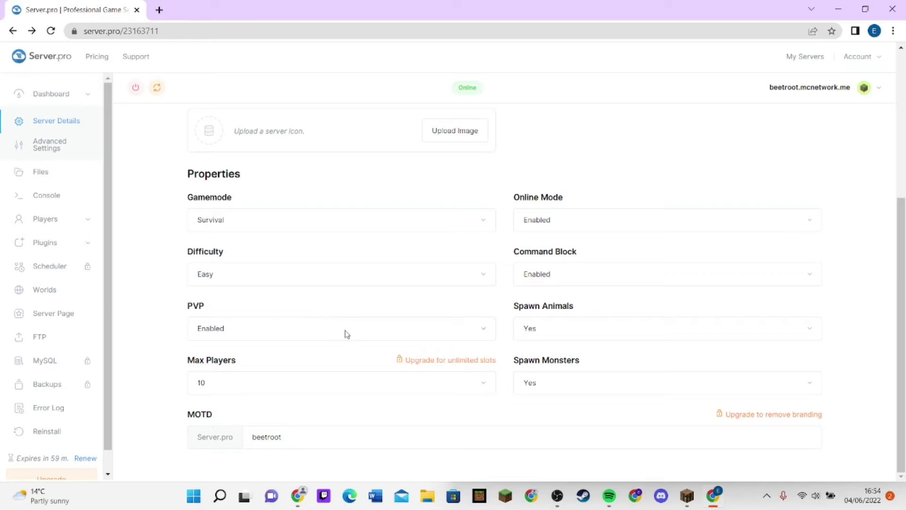
Make the player BeetrootYT a server operator by running the op command in the server console.
{"action": "left_click", "coordinate": [70, 197]}
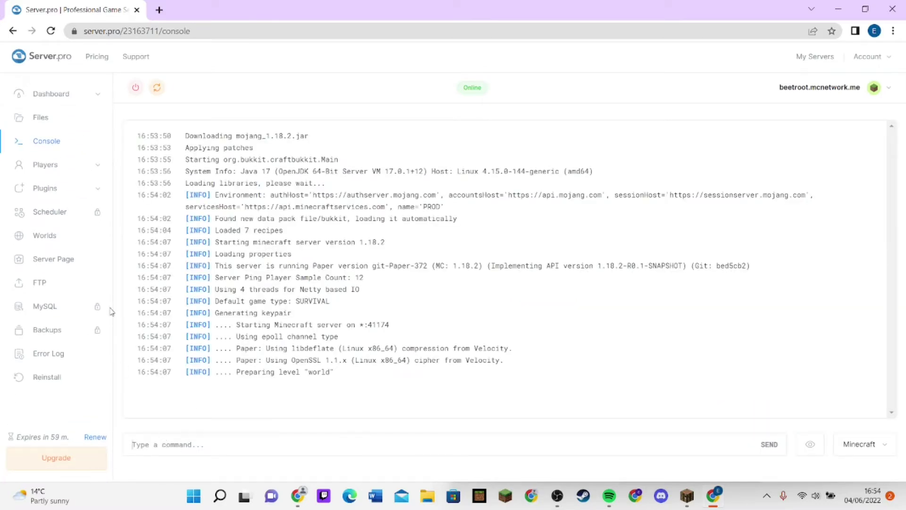
{"action": "left_click", "coordinate": [51, 93]}
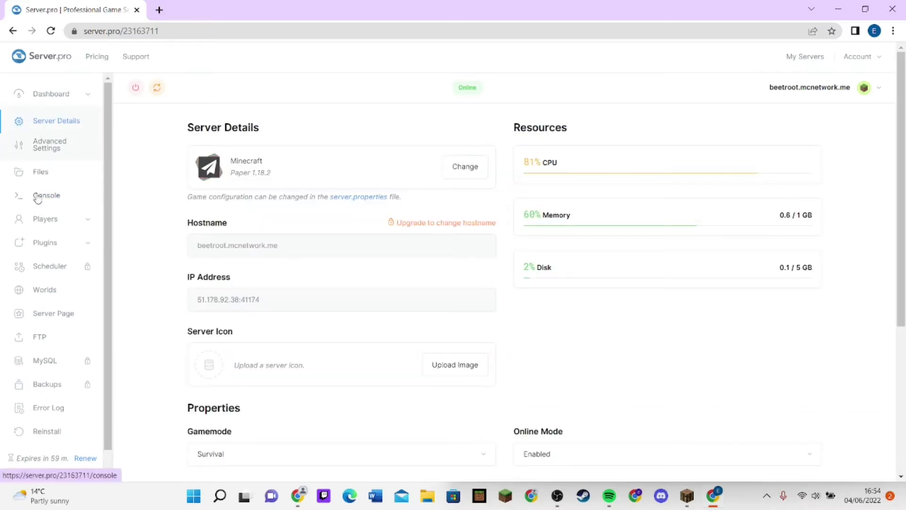
{"action": "left_click", "coordinate": [38, 197]}
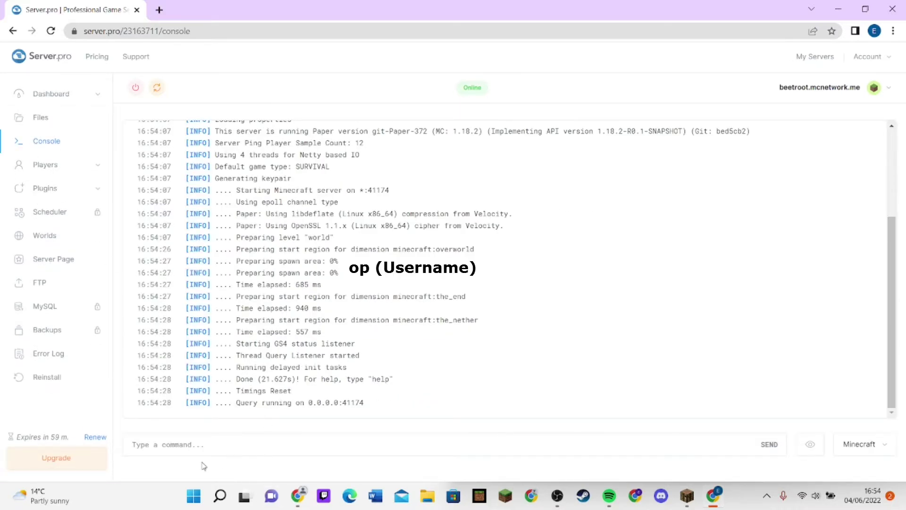
{"action": "type", "text": "op BeetrootYT"}
{"action": "key", "text": "Return"}
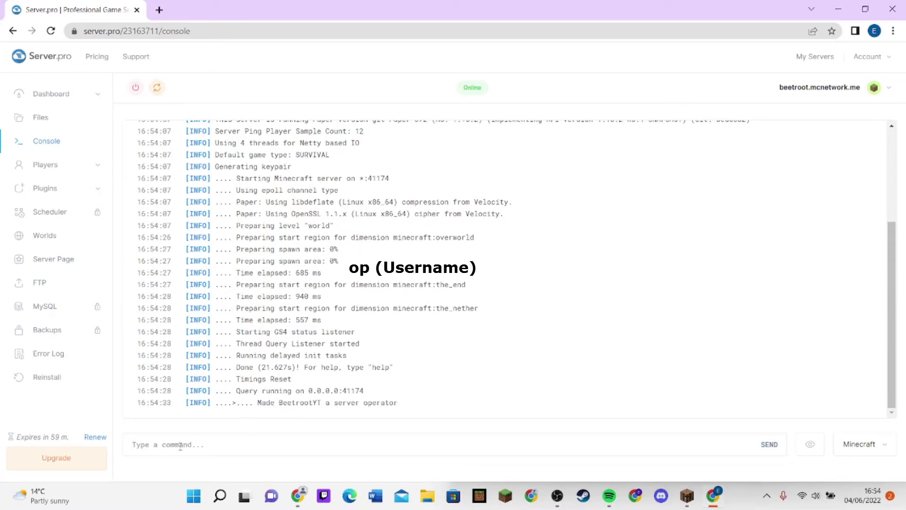
{"action": "type", "text": "op"}
{"action": "key", "text": "BackSpace"}
{"action": "key", "text": "BackSpace"}
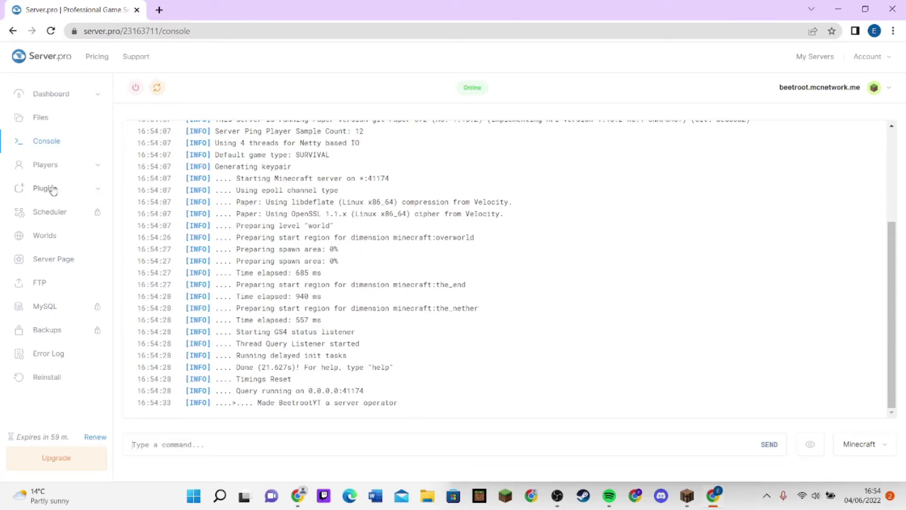
Open the list of server operators in the player management section.
{"action": "left_click", "coordinate": [45, 165]}
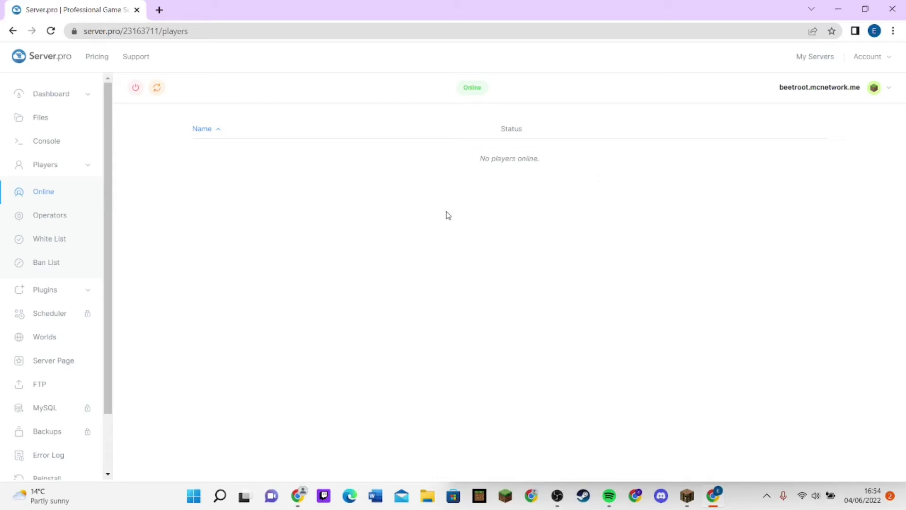
{"action": "left_click", "coordinate": [31, 220]}
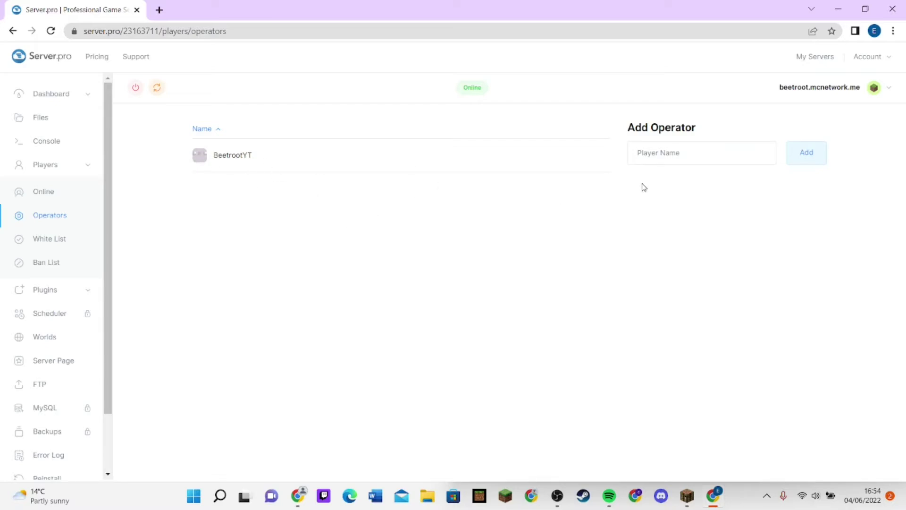
Review the form for adding operators, the white list setting, and the player and IP ban forms.
{"action": "left_click_drag", "start_coordinate": [651, 127], "coordinate": [722, 133]}
{"action": "left_click", "coordinate": [751, 124]}
{"action": "left_click", "coordinate": [49, 240]}
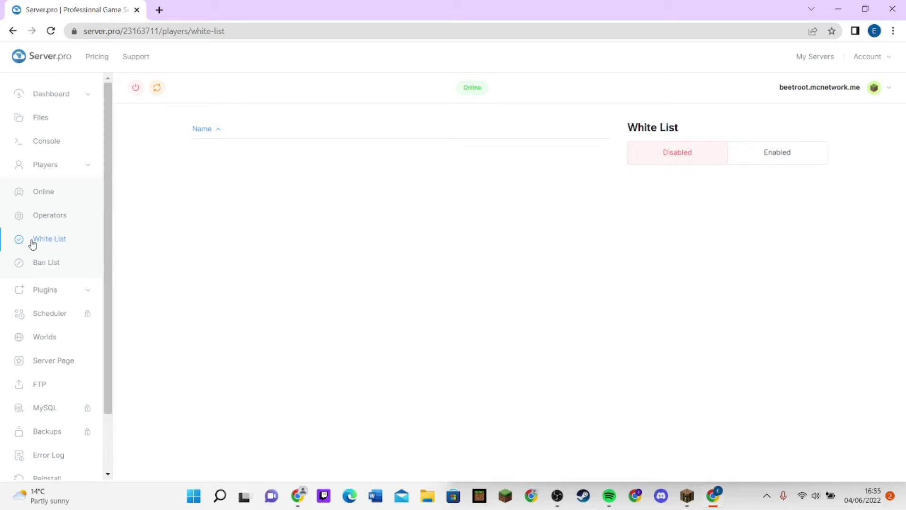
{"action": "left_click", "coordinate": [54, 262]}
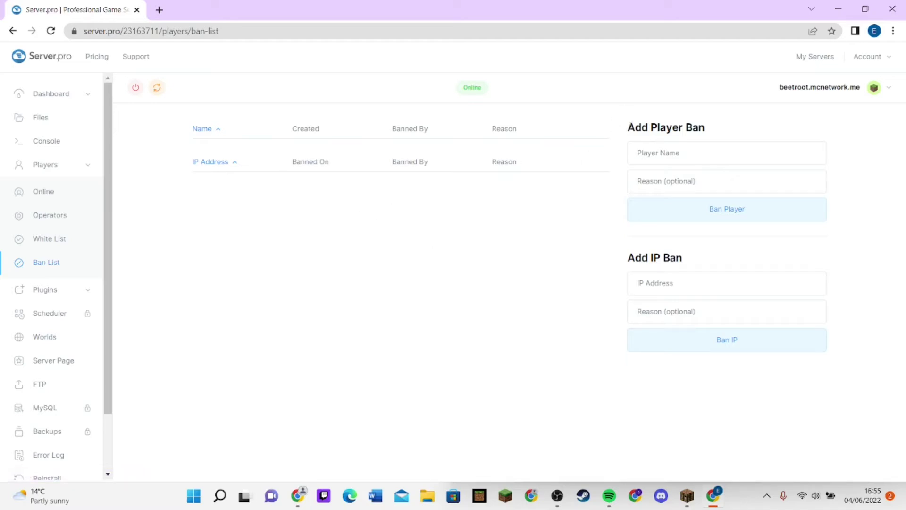
{"action": "left_click_drag", "start_coordinate": [615, 128], "coordinate": [720, 128]}
{"action": "left_click_drag", "start_coordinate": [622, 260], "coordinate": [698, 257]}
{"action": "left_click", "coordinate": [698, 257]}
Browse the Spigot plugin catalogue, looking through its first and second pages.
{"action": "left_click", "coordinate": [27, 292]}
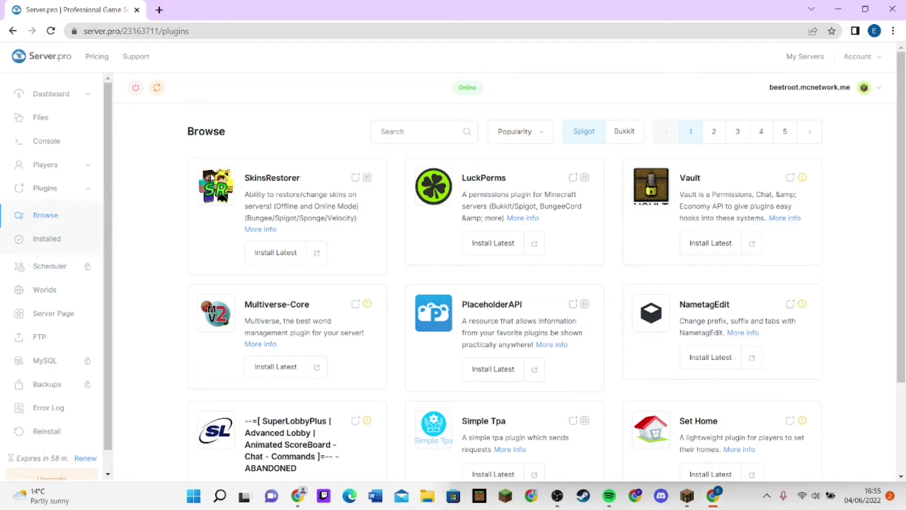
{"action": "scroll", "coordinate": [512, 165], "scroll_direction": "down", "scroll_amount": 1}
{"action": "scroll", "coordinate": [512, 165], "scroll_direction": "down", "scroll_amount": 2}
{"action": "scroll", "coordinate": [725, 129], "scroll_direction": "up", "scroll_amount": 3}
{"action": "left_click", "coordinate": [715, 132]}
{"action": "left_click", "coordinate": [692, 133]}
{"action": "scroll", "coordinate": [546, 236], "scroll_direction": "down", "scroll_amount": 3}
{"action": "scroll", "coordinate": [546, 236], "scroll_direction": "up", "scroll_amount": 3}
Look at the plugin catalogue in other sort orders, including Updated, and return it to Popularity.
{"action": "left_click", "coordinate": [522, 135]}
{"action": "left_click", "coordinate": [513, 160]}
{"action": "left_click", "coordinate": [524, 135]}
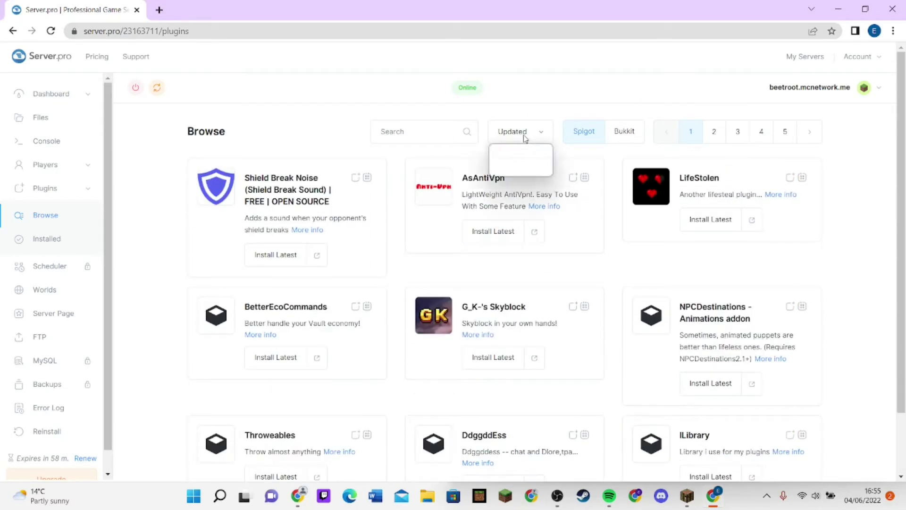
{"action": "left_click", "coordinate": [507, 169]}
{"action": "left_click", "coordinate": [520, 133]}
{"action": "left_click", "coordinate": [516, 149]}
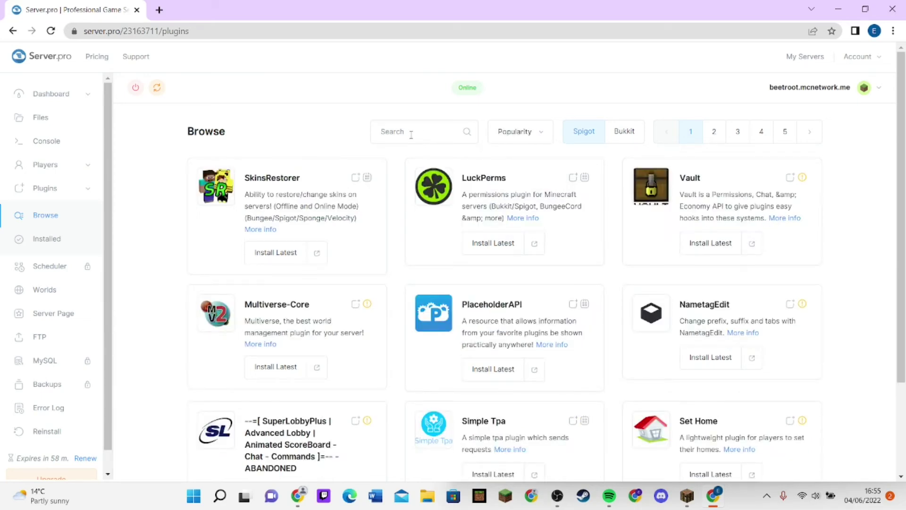
Search the plugin catalogue for EconomyshopGUI, and clear the search to return to the full list.
{"action": "type", "text": "Ecc"}
{"action": "key", "text": "BackSpace"}
{"action": "type", "text": "nomyshopGUI"}
{"action": "key", "text": "Return"}
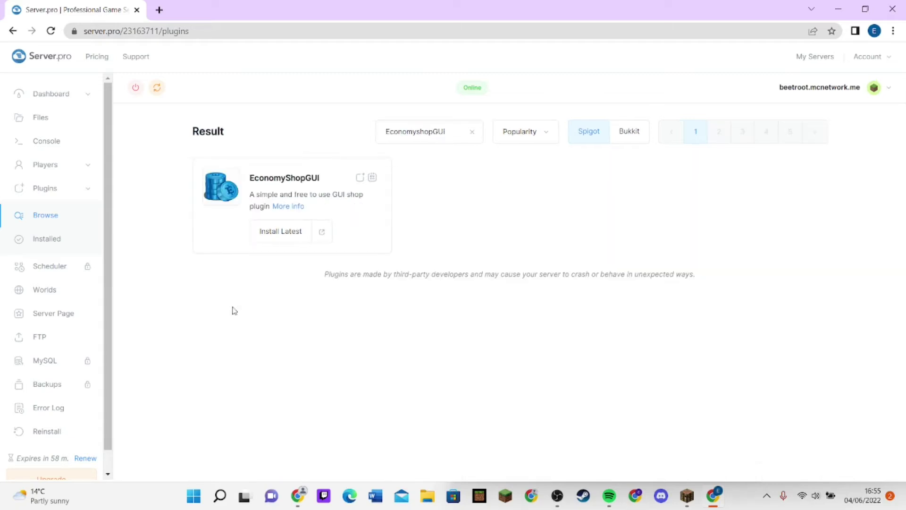
{"action": "left_click", "coordinate": [473, 133]}
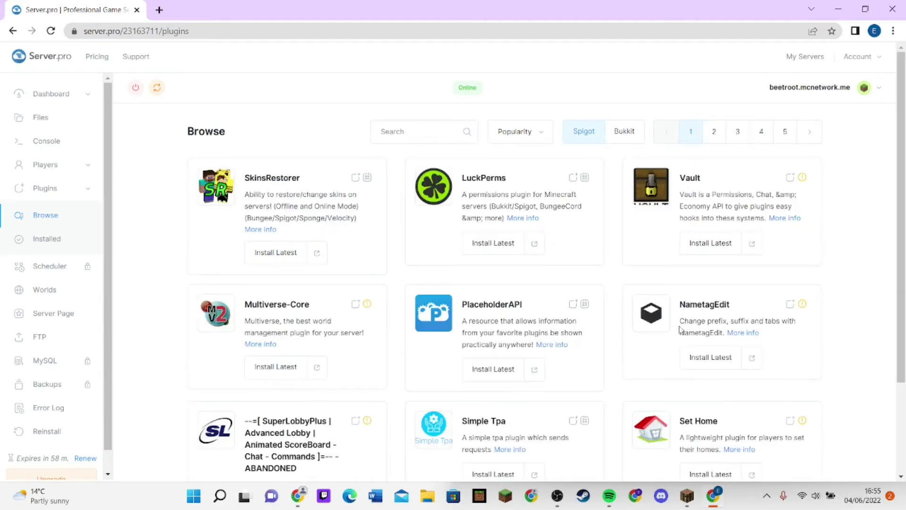
Install the latest version of the Set Home plugin from the plugin catalogue.
{"action": "scroll", "coordinate": [605, 219], "scroll_direction": "down", "scroll_amount": 3}
{"action": "scroll", "coordinate": [725, 341], "scroll_direction": "up", "scroll_amount": 1}
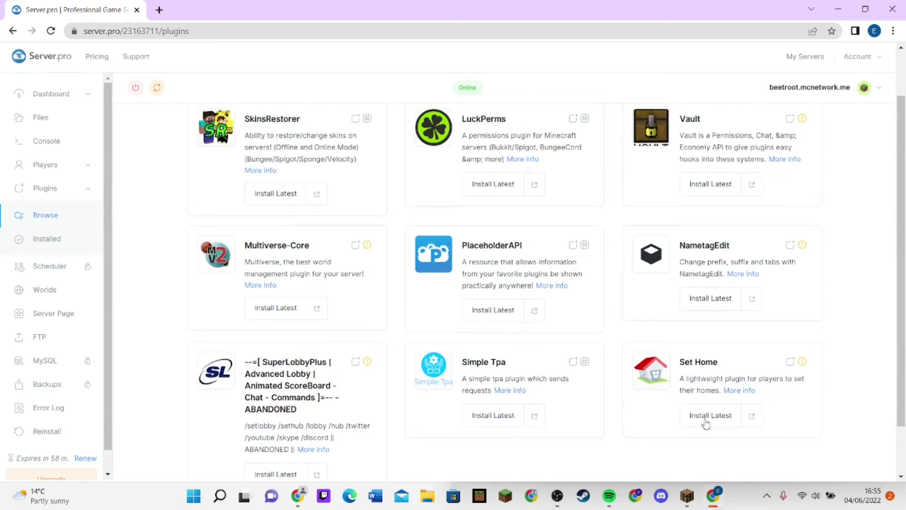
{"action": "left_click", "coordinate": [701, 418]}
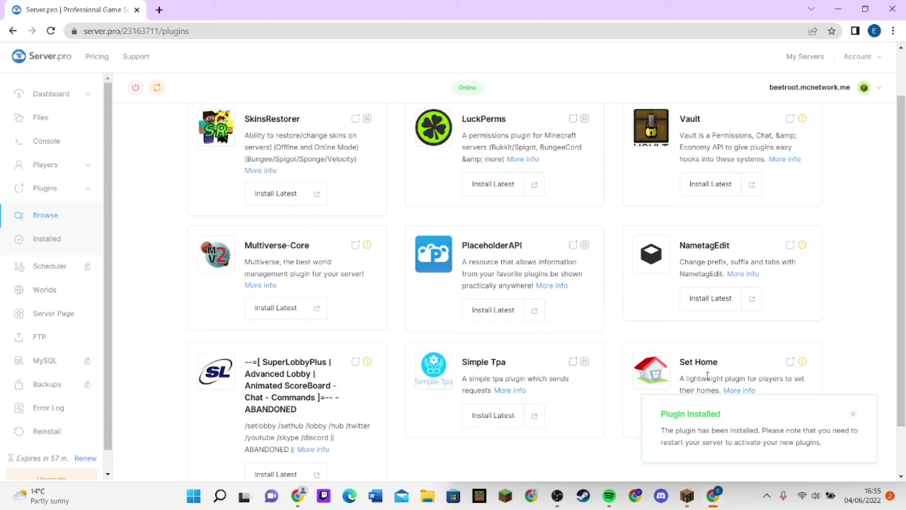
{"action": "scroll", "coordinate": [708, 377], "scroll_direction": "up", "scroll_amount": 2}
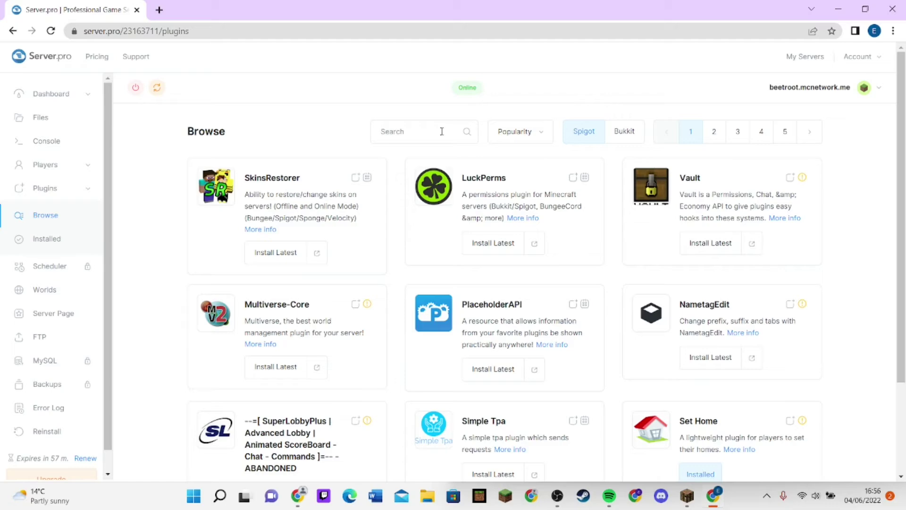
{"action": "scroll", "coordinate": [812, 288], "scroll_direction": "down", "scroll_amount": 3}
{"action": "scroll", "coordinate": [849, 334], "scroll_direction": "up", "scroll_amount": 3}
Restart the server from its details page, and power it off and back on.
{"action": "left_click", "coordinate": [92, 98]}
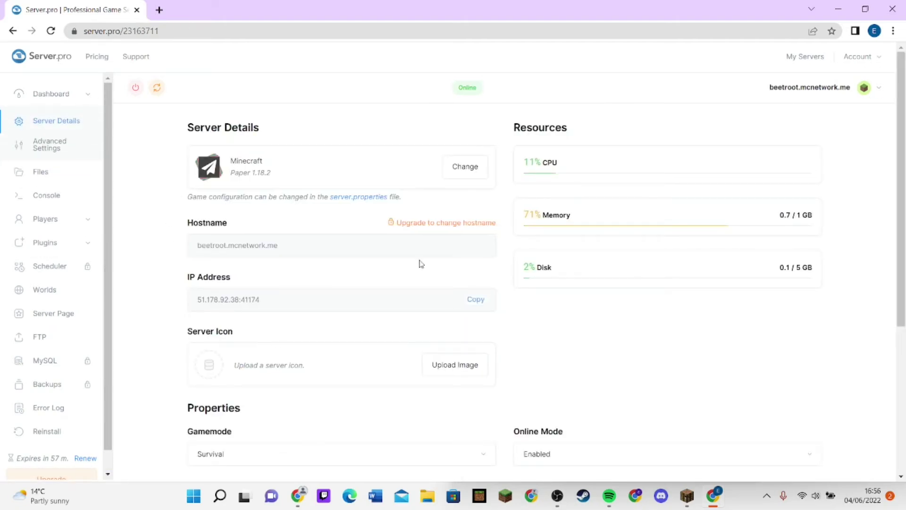
{"action": "left_click", "coordinate": [157, 88]}
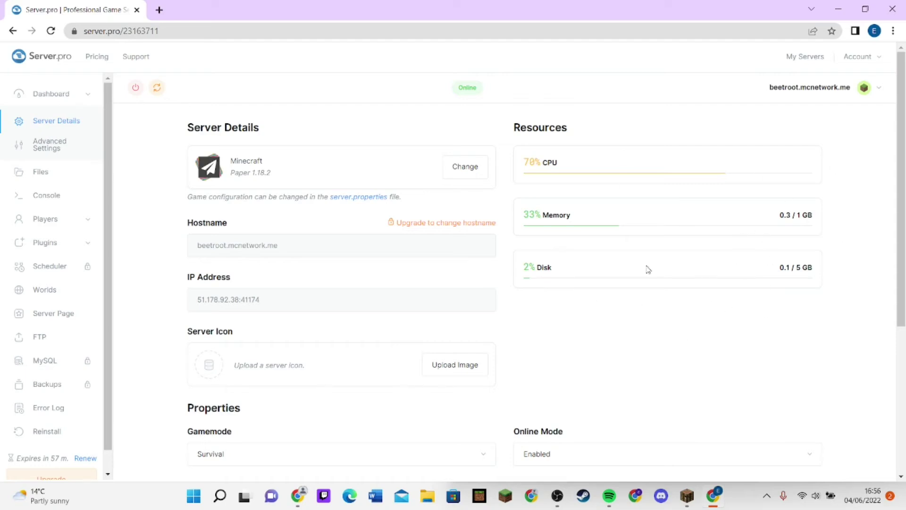
{"action": "scroll", "coordinate": [470, 246], "scroll_direction": "down", "scroll_amount": 1}
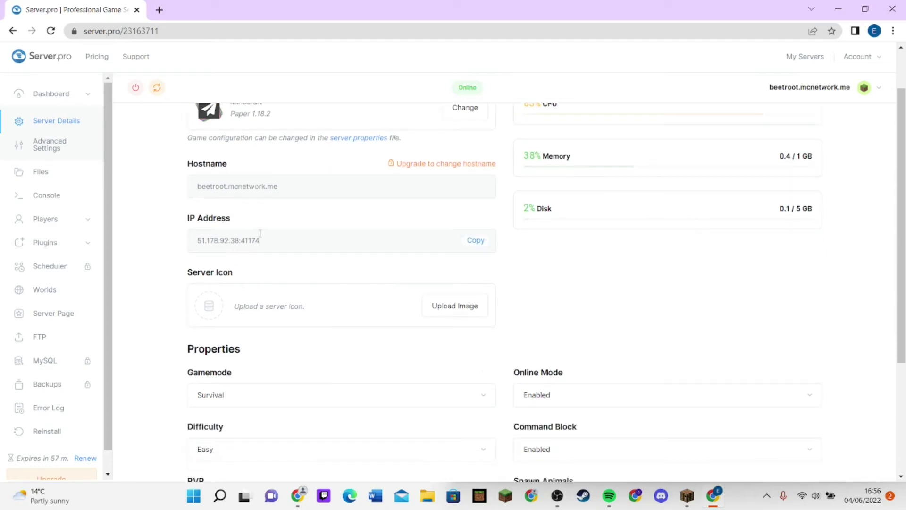
{"action": "left_click", "coordinate": [156, 89]}
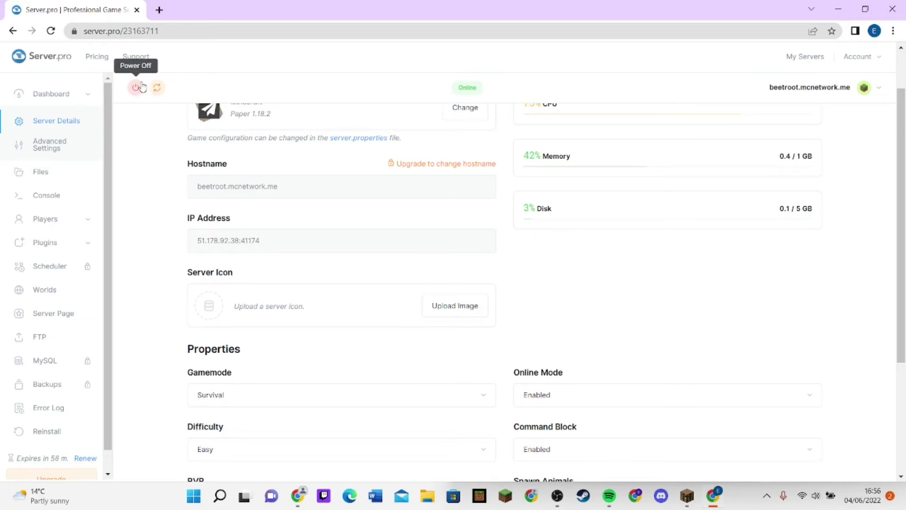
{"action": "left_click", "coordinate": [136, 87]}
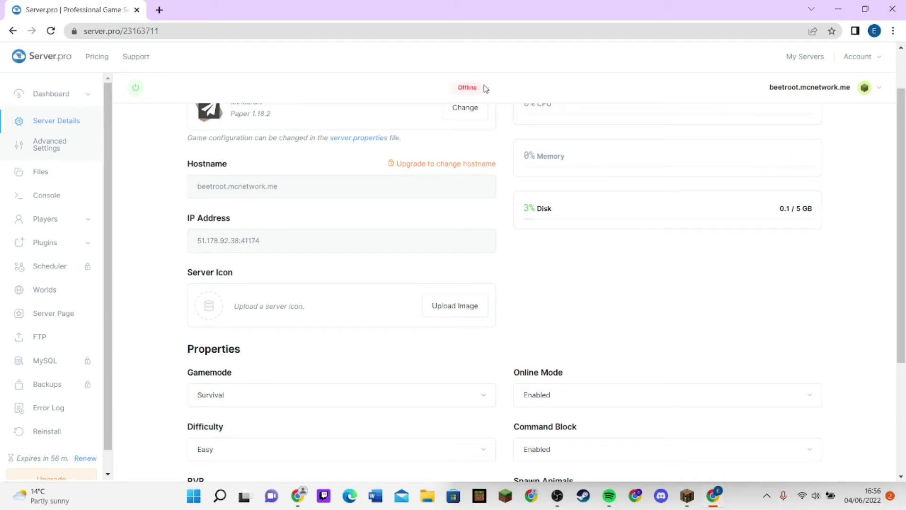
{"action": "left_click", "coordinate": [136, 89]}
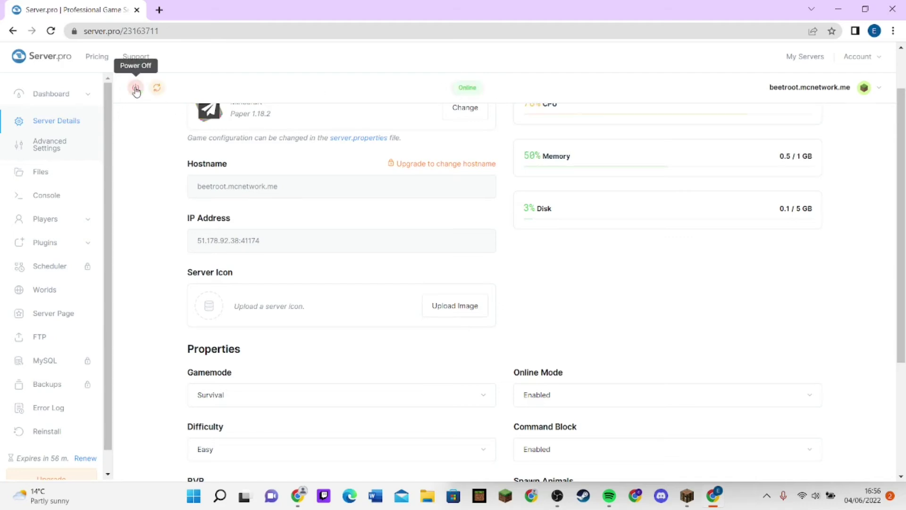
Examine the new world form, including the world name, level type and structure generation options.
{"action": "left_click", "coordinate": [50, 291]}
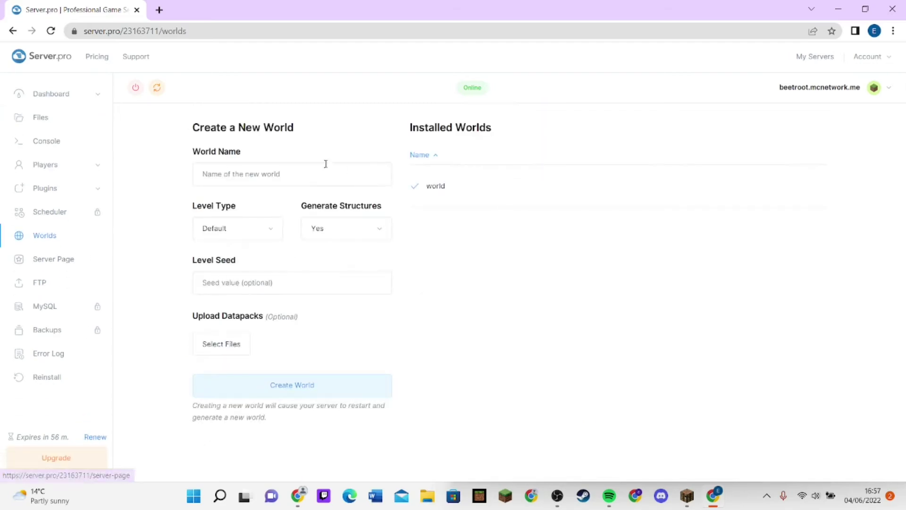
{"action": "left_click_drag", "start_coordinate": [201, 151], "coordinate": [267, 154]}
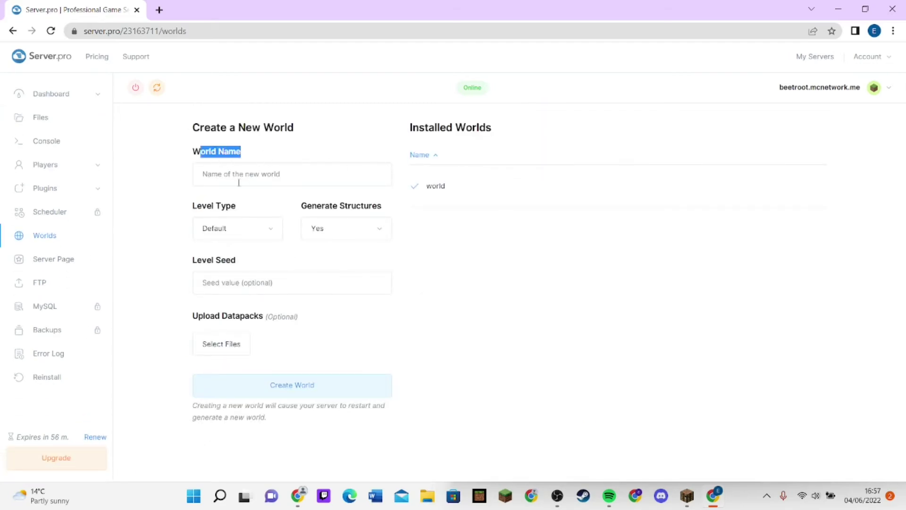
{"action": "left_click", "coordinate": [278, 179]}
{"action": "left_click", "coordinate": [239, 229]}
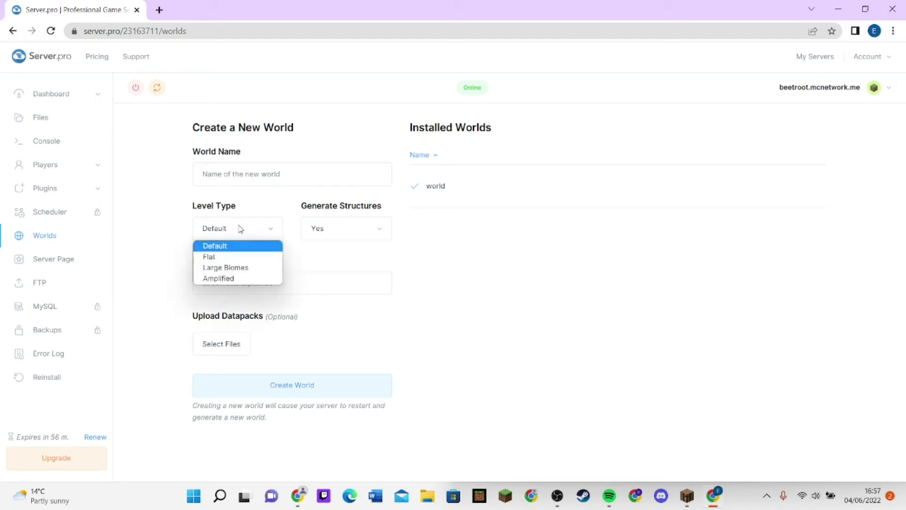
{"action": "left_click", "coordinate": [354, 232]}
{"action": "left_click", "coordinate": [354, 233]}
{"action": "left_click", "coordinate": [357, 234]}
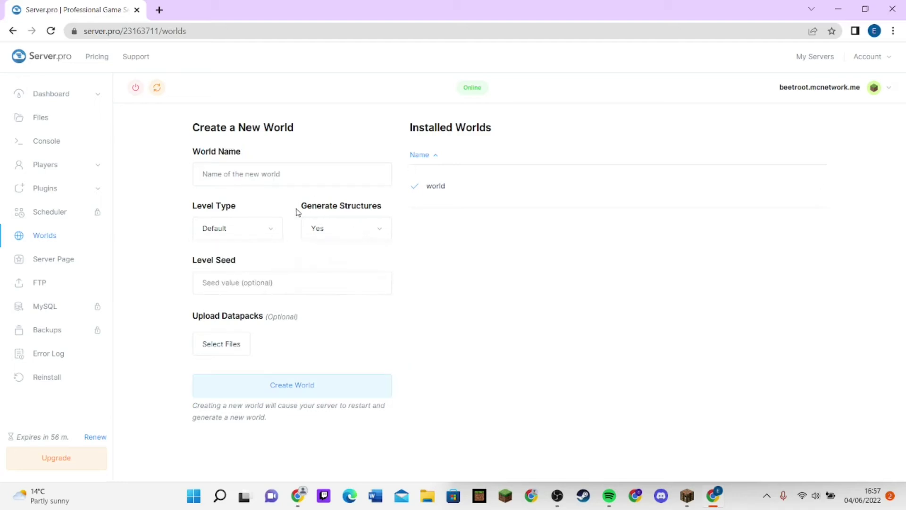
{"action": "left_click_drag", "start_coordinate": [298, 209], "coordinate": [390, 207]}
{"action": "left_click", "coordinate": [410, 240]}
Renew the server's expiry time by entering the green verification text of the anti-robot challenge.
{"action": "left_click_drag", "start_coordinate": [15, 437], "coordinate": [69, 440]}
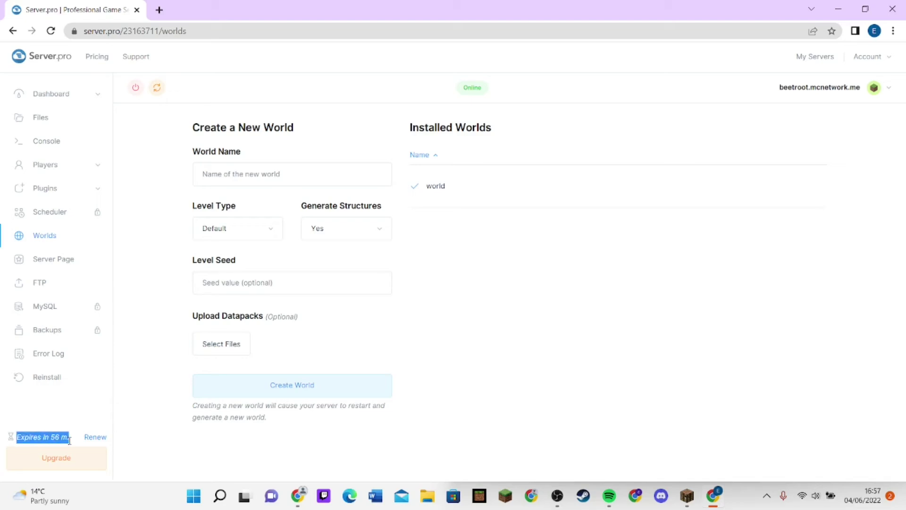
{"action": "left_click", "coordinate": [69, 409]}
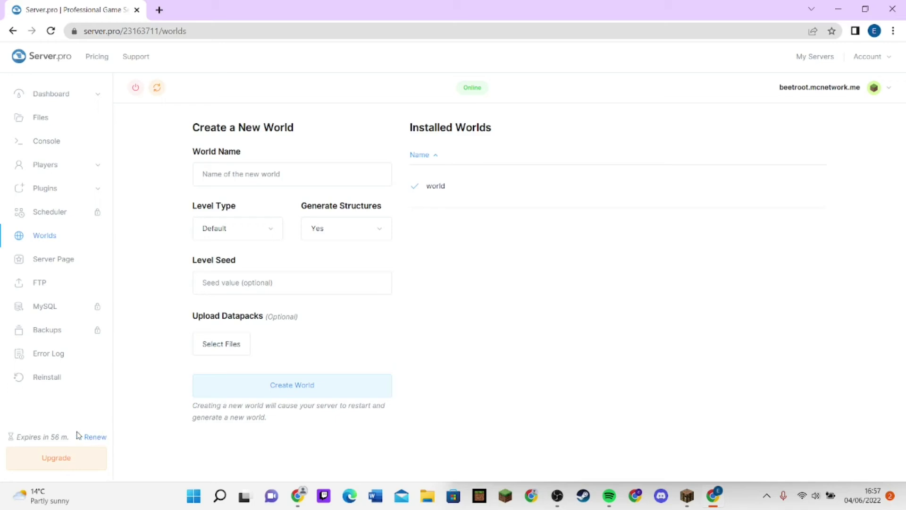
{"action": "left_click", "coordinate": [89, 438]}
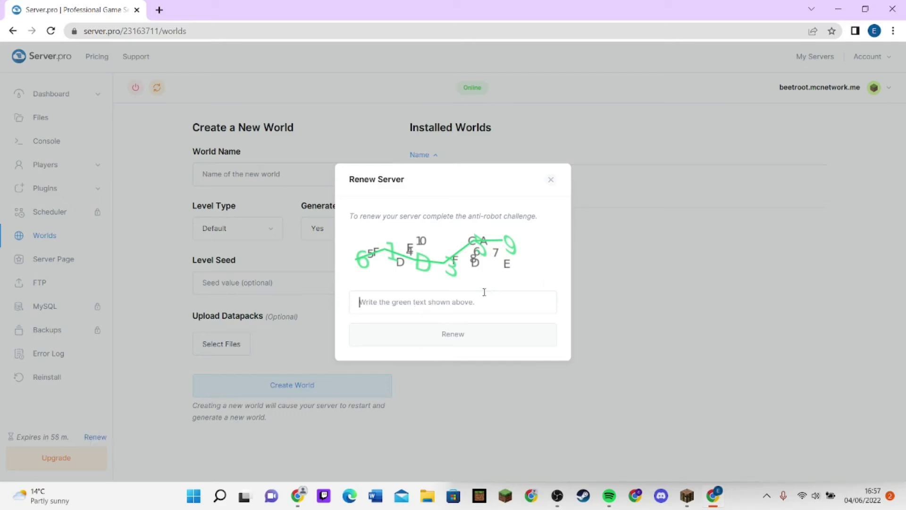
{"action": "type", "text": "61D"}
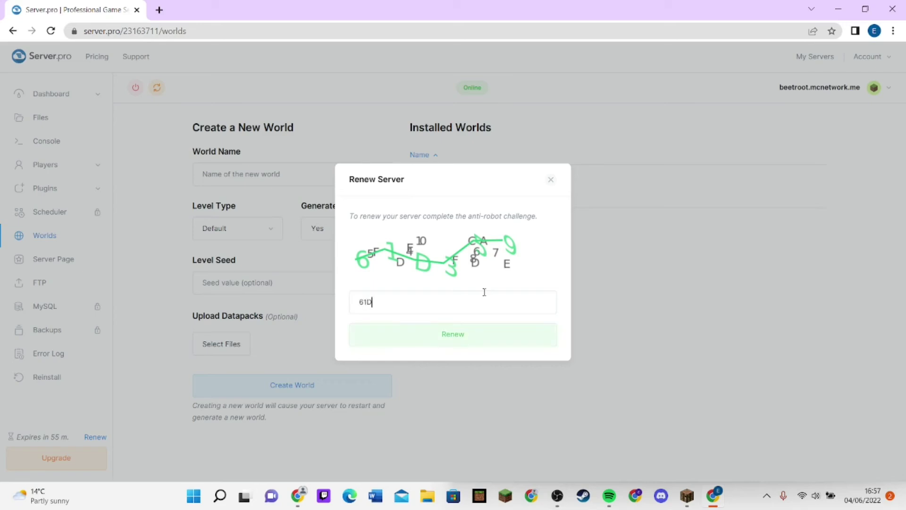
{"action": "type", "text": "358"}
{"action": "left_click", "coordinate": [441, 342]}
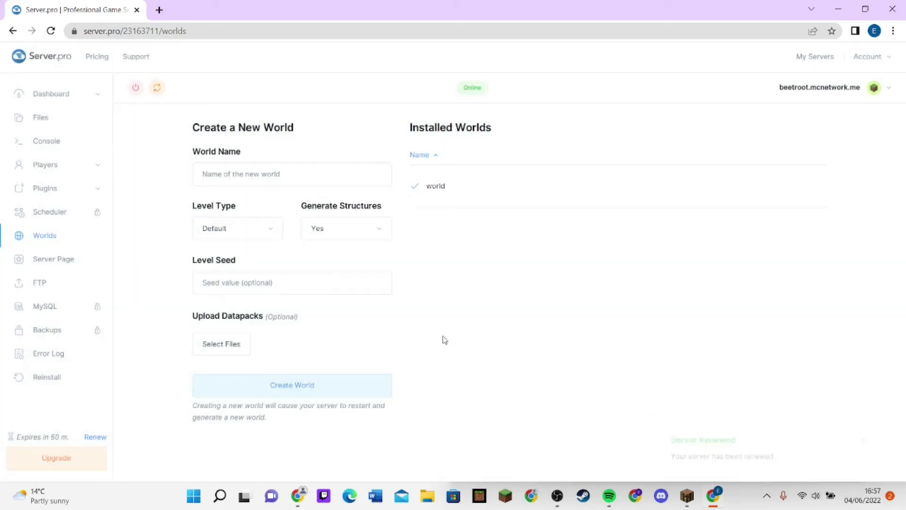
{"action": "left_click_drag", "start_coordinate": [25, 436], "coordinate": [62, 437]}
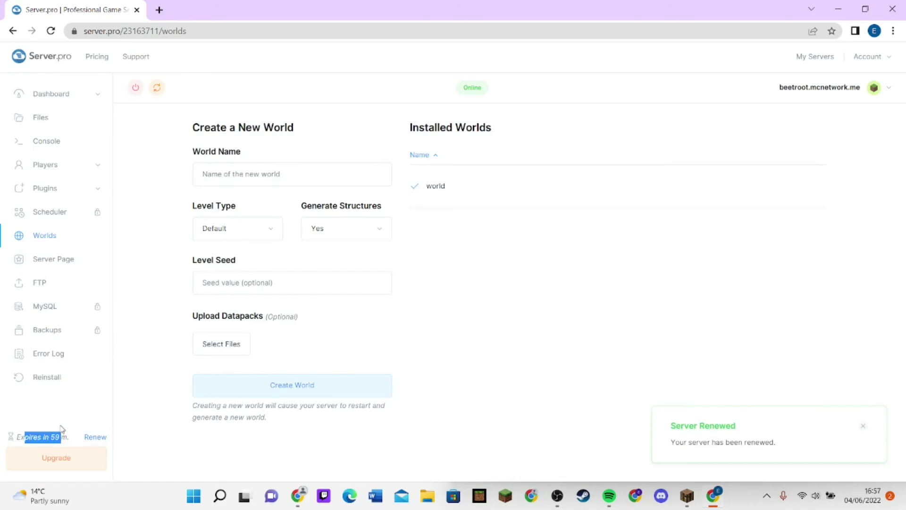
{"action": "left_click", "coordinate": [62, 429]}
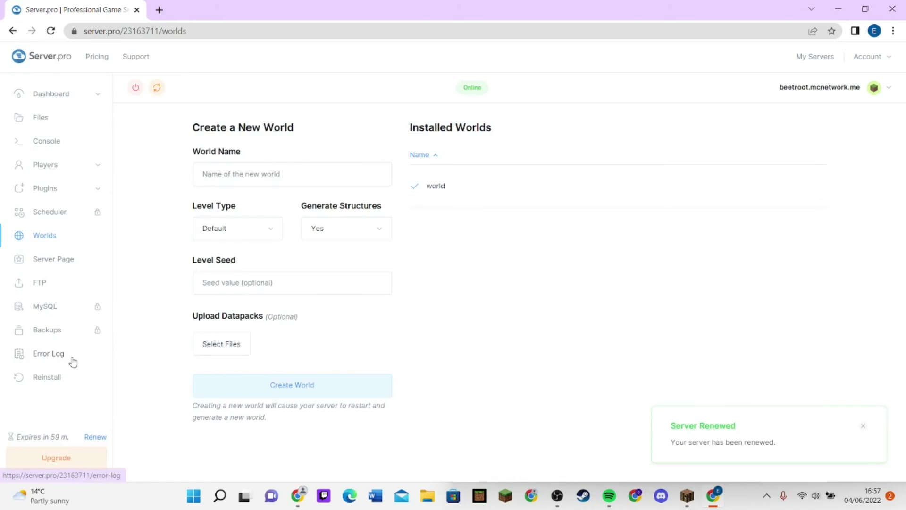
Copy the server's IP address from the server details page.
{"action": "left_click", "coordinate": [49, 94]}
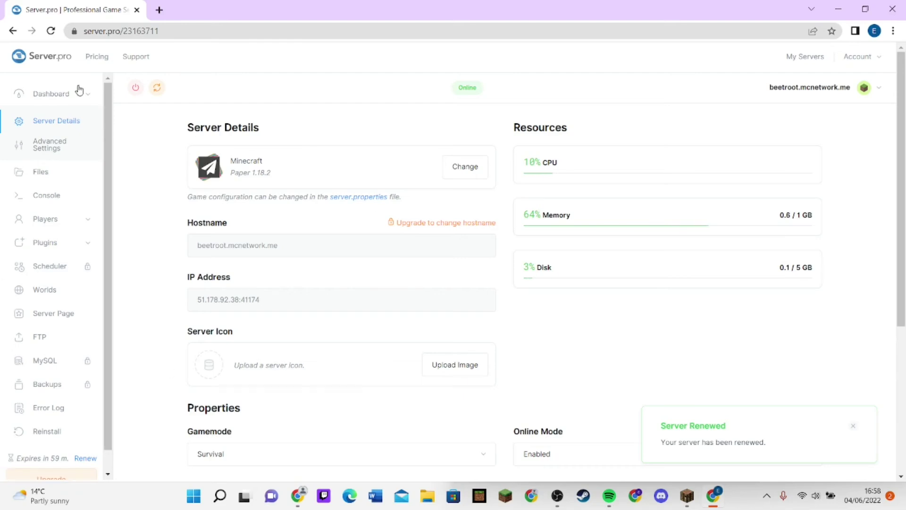
{"action": "mouse_move", "coordinate": [245, 251]}
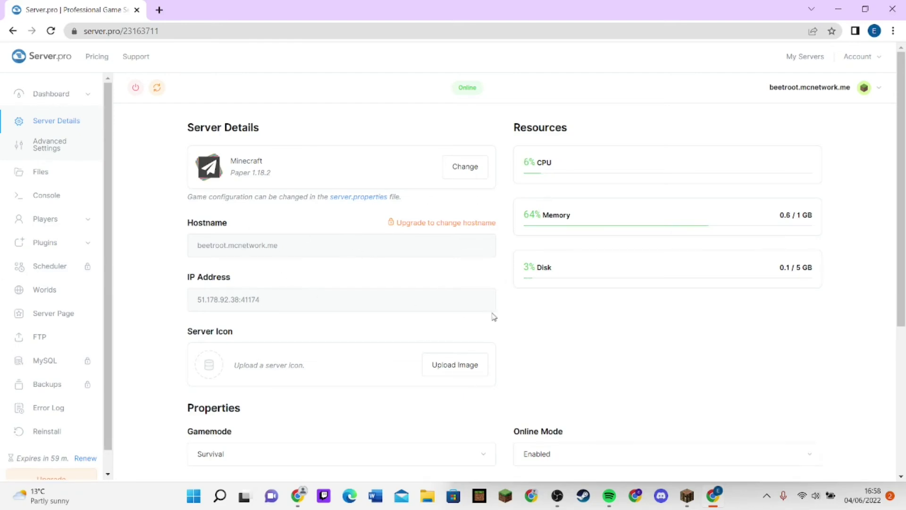
{"action": "mouse_move", "coordinate": [420, 304]}
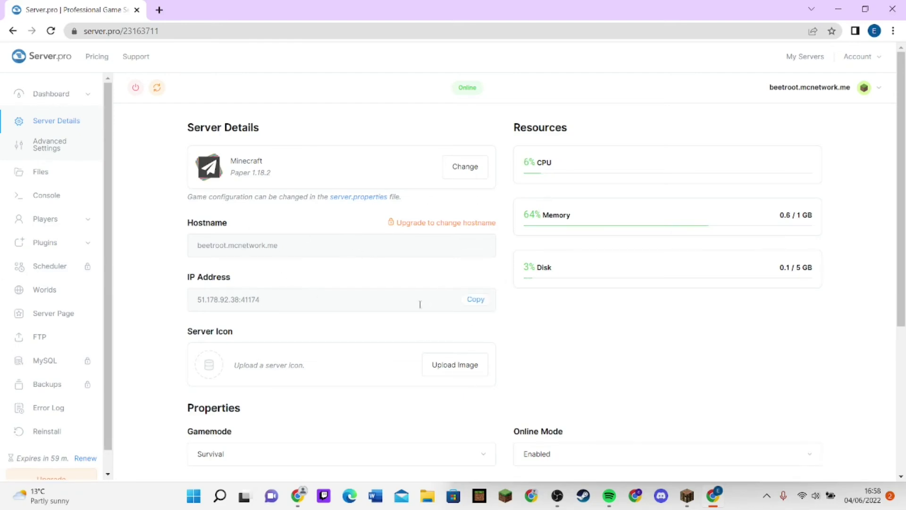
{"action": "left_click", "coordinate": [472, 302]}
{"action": "left_click_drag", "start_coordinate": [176, 283], "coordinate": [263, 284]}
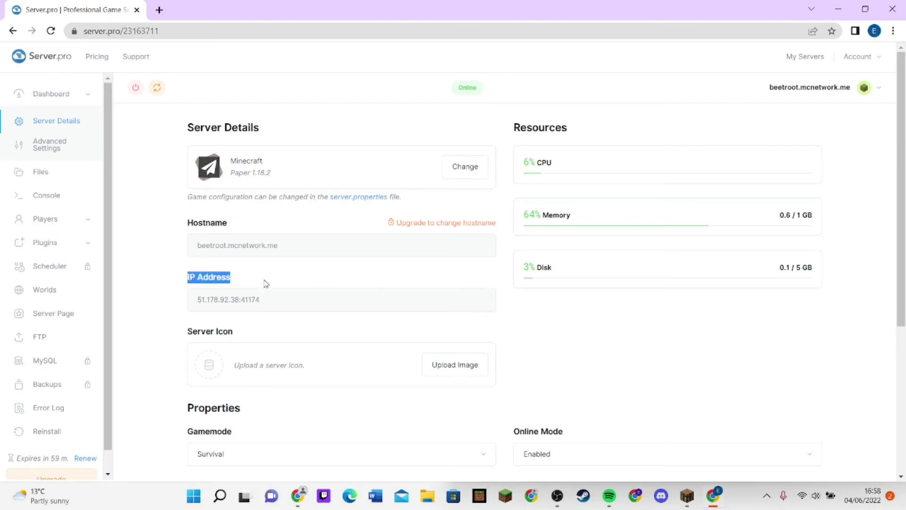
{"action": "left_click", "coordinate": [264, 283]}
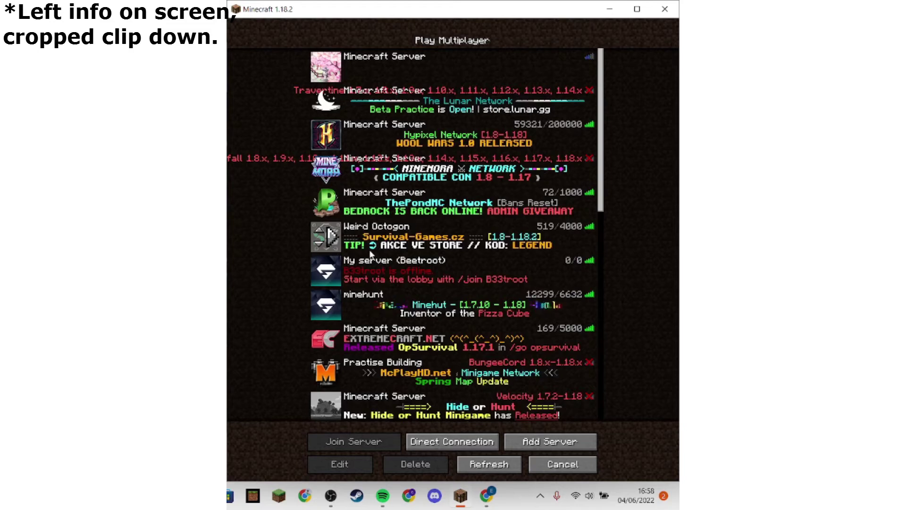
Add a server named Minecraft Server to Minecraft's multiplayer list, using the copied IP address as its server address.
{"action": "scroll", "coordinate": [327, 268], "scroll_direction": "down", "scroll_amount": 7}
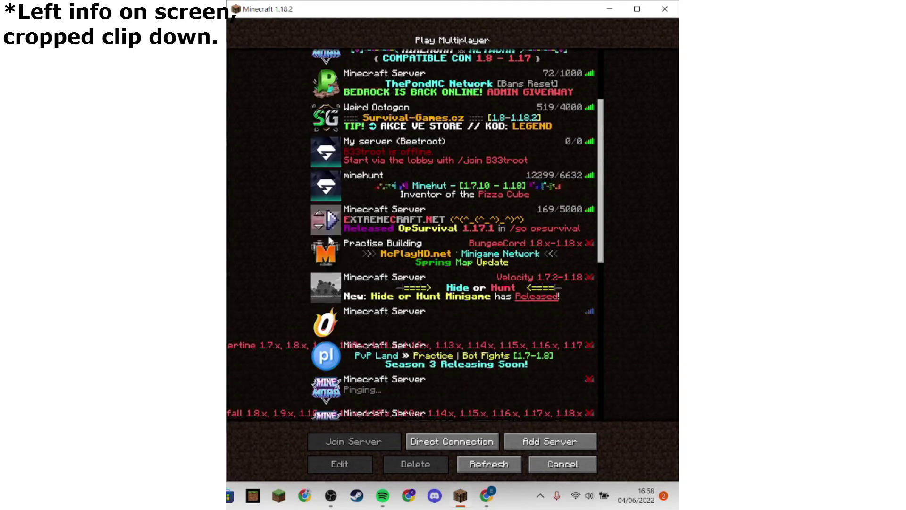
{"action": "scroll", "coordinate": [326, 264], "scroll_direction": "down", "scroll_amount": 15}
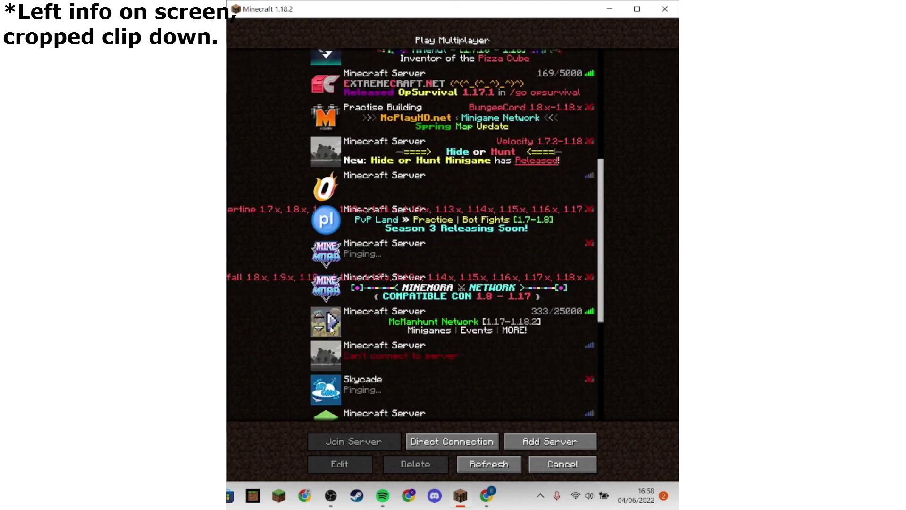
{"action": "left_click", "coordinate": [542, 443]}
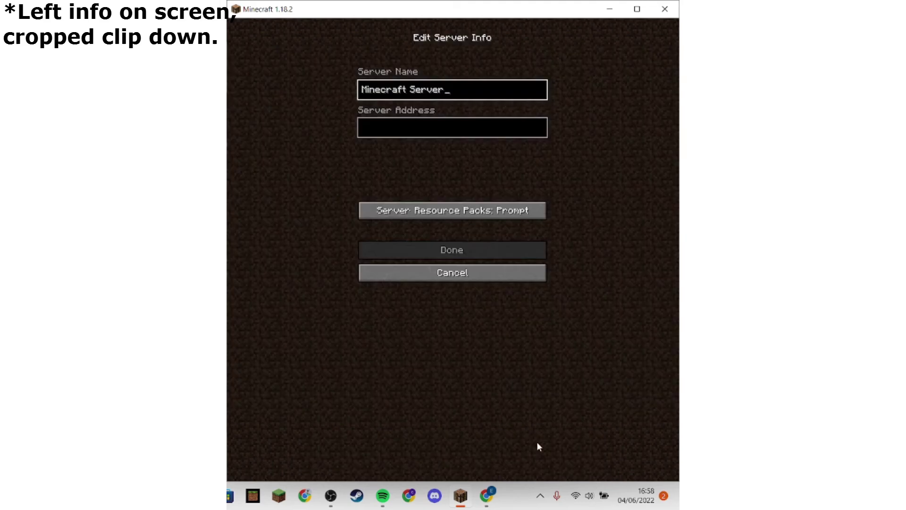
{"action": "left_click", "coordinate": [404, 134]}
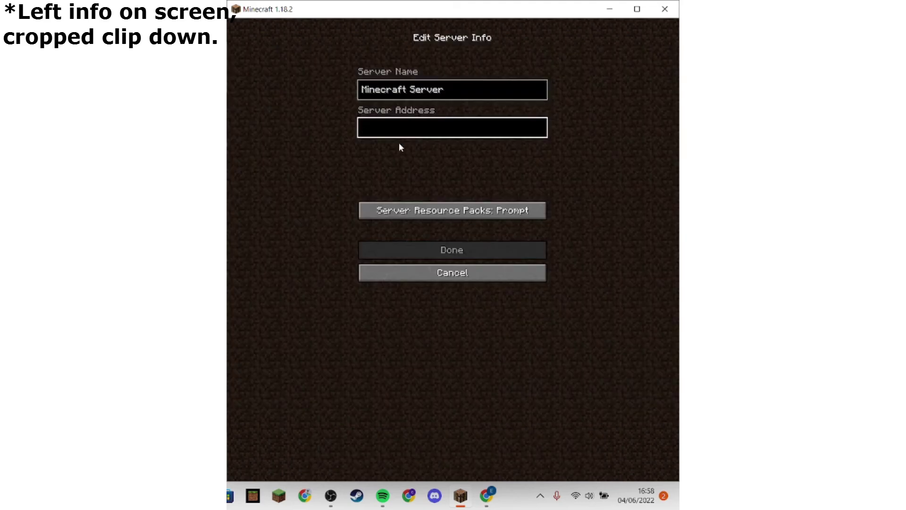
{"action": "key", "text": "ctrl+v"}
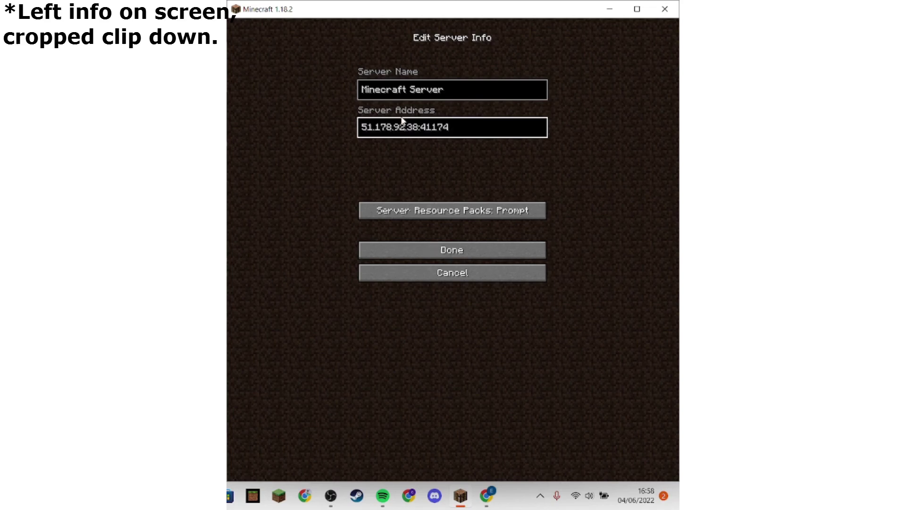
{"action": "left_click", "coordinate": [452, 250]}
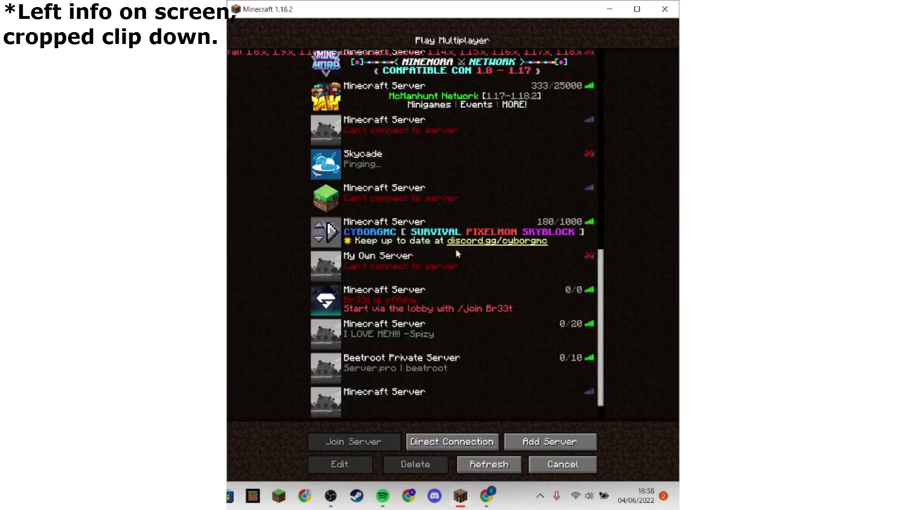
Join the Server.pro server from the end of the multiplayer list.
{"action": "scroll", "coordinate": [424, 307], "scroll_direction": "down", "scroll_amount": 2}
{"action": "left_click", "coordinate": [392, 370]}
{"action": "left_click", "coordinate": [333, 444]}
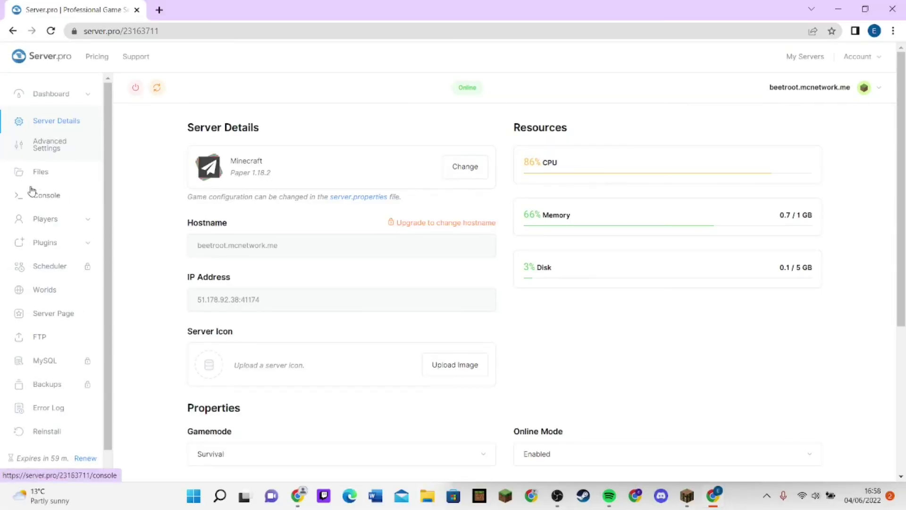
Switch to Server.pro and look through the server's online players and plugins sections.
{"action": "left_click", "coordinate": [60, 227]}
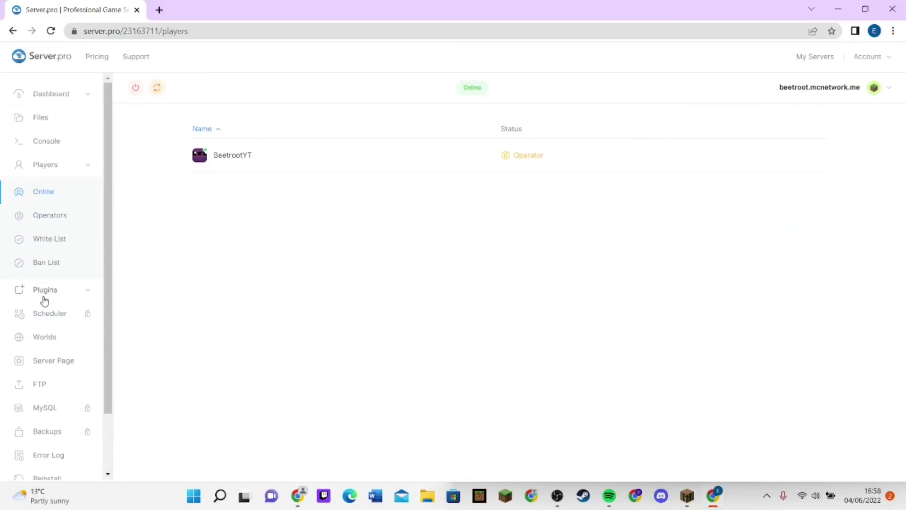
{"action": "left_click", "coordinate": [44, 290]}
{"action": "left_click", "coordinate": [47, 239]}
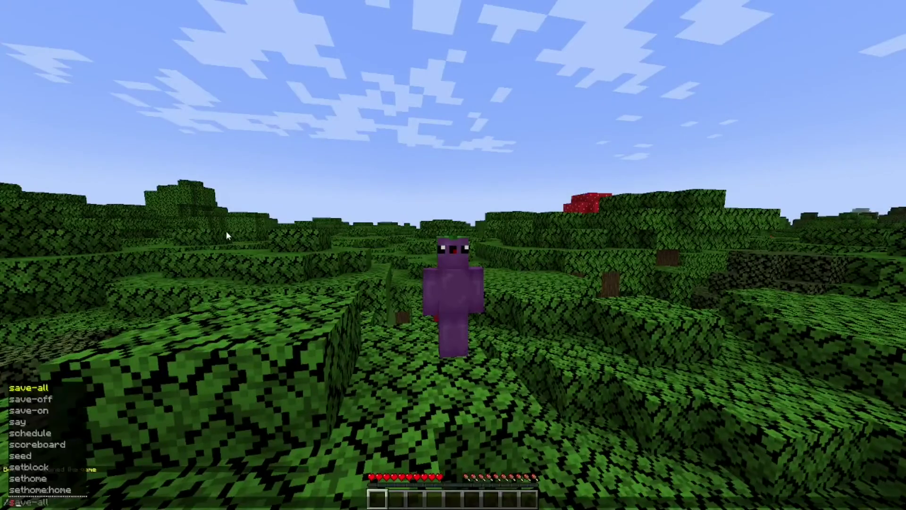
Set a home at the character's position with /sethome and list the server's plugins with /plugins.
{"action": "type", "text": "ethom"}
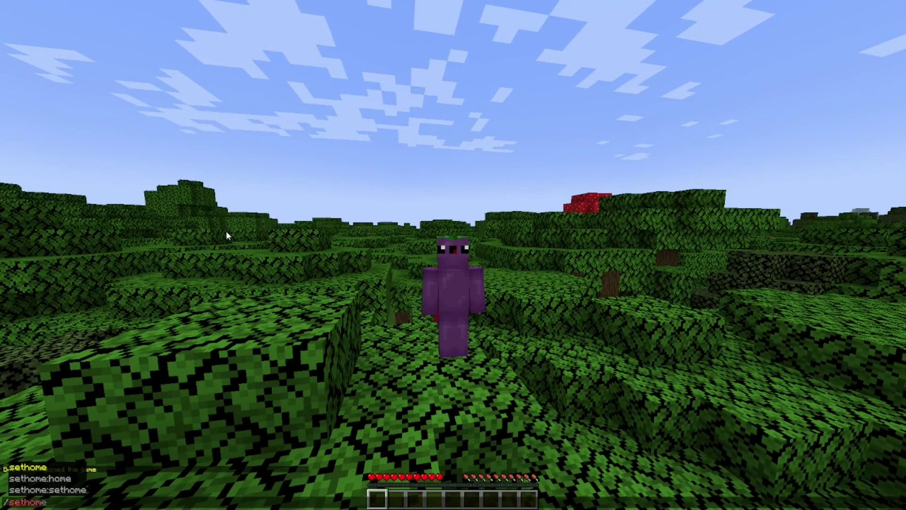
{"action": "key", "text": "Return"}
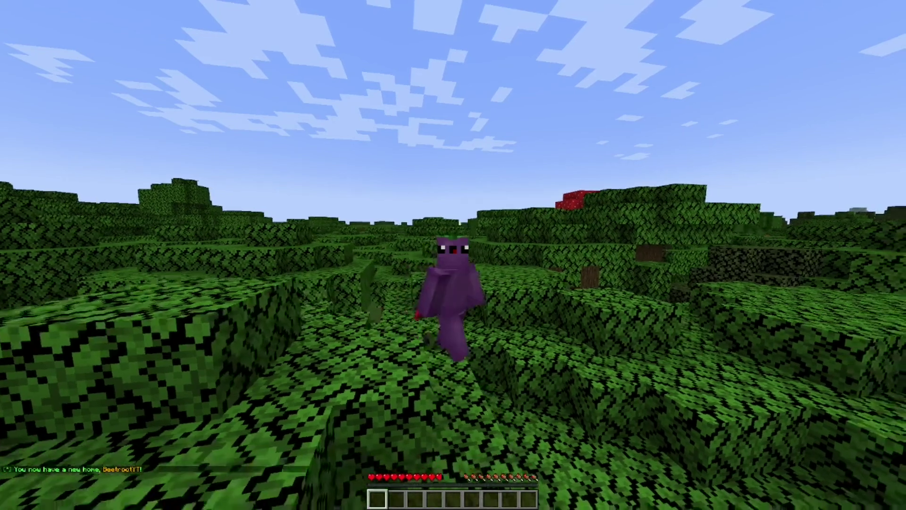
{"action": "type", "text": "/plug"}
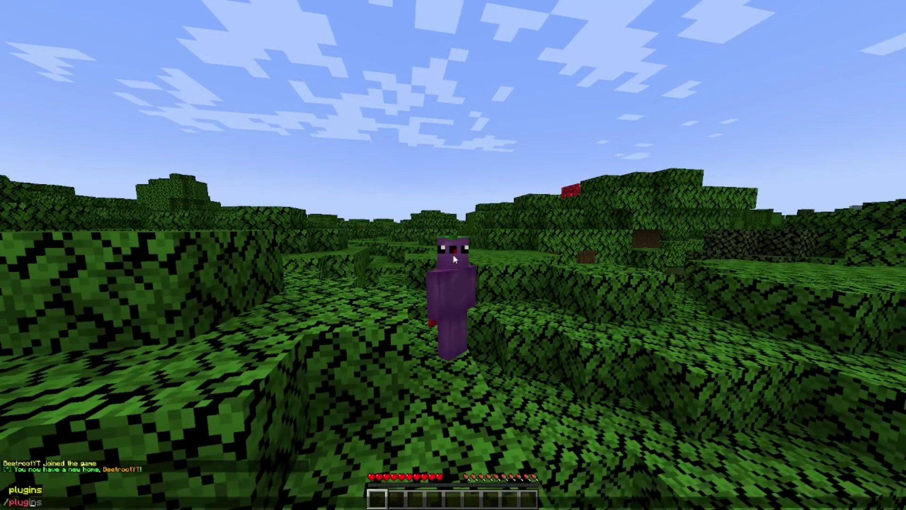
{"action": "type", "text": "ins"}
{"action": "key", "text": "Return"}
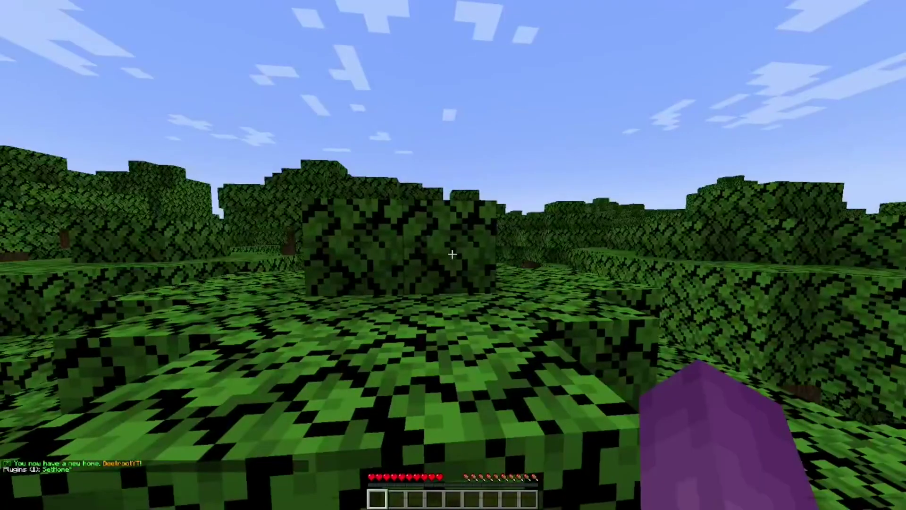
Teleport back with /home and show the character walking in front-facing third-person view with the HUD hidden.
{"action": "type", "text": "/set"}
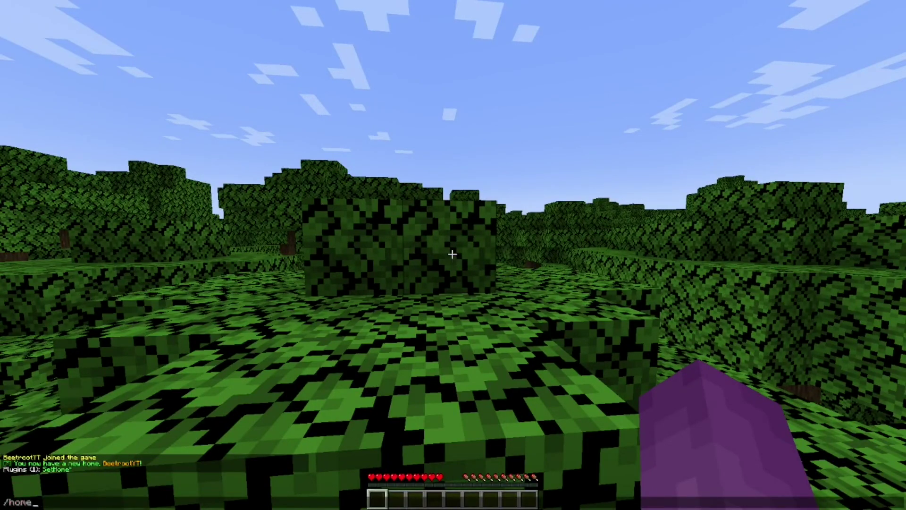
{"action": "key", "text": "Return"}
{"action": "key", "text": "F5"}
{"action": "key", "text": "F5"}
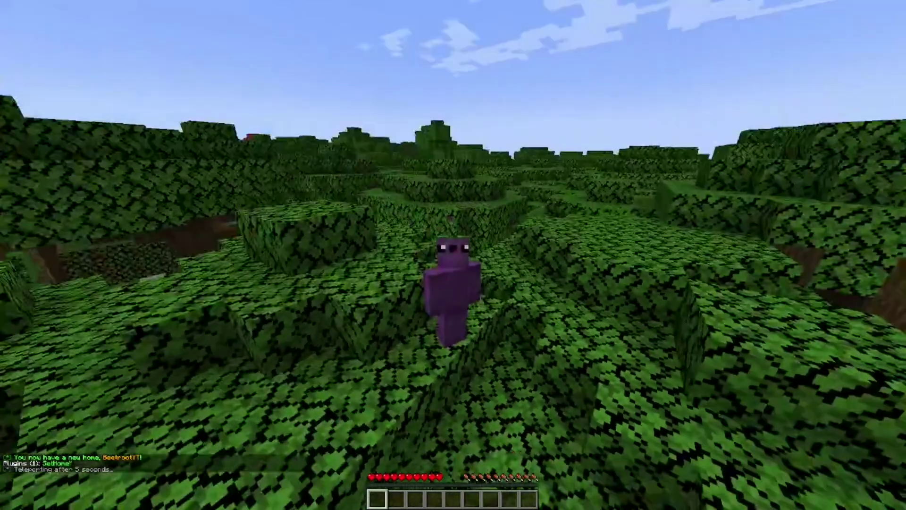
{"action": "key", "text": "F1"}
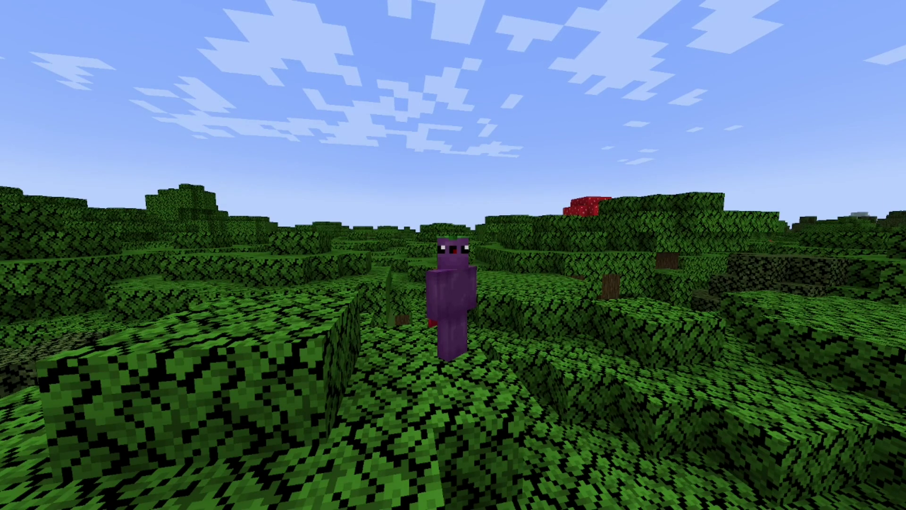
{"action": "key", "text": "w"}
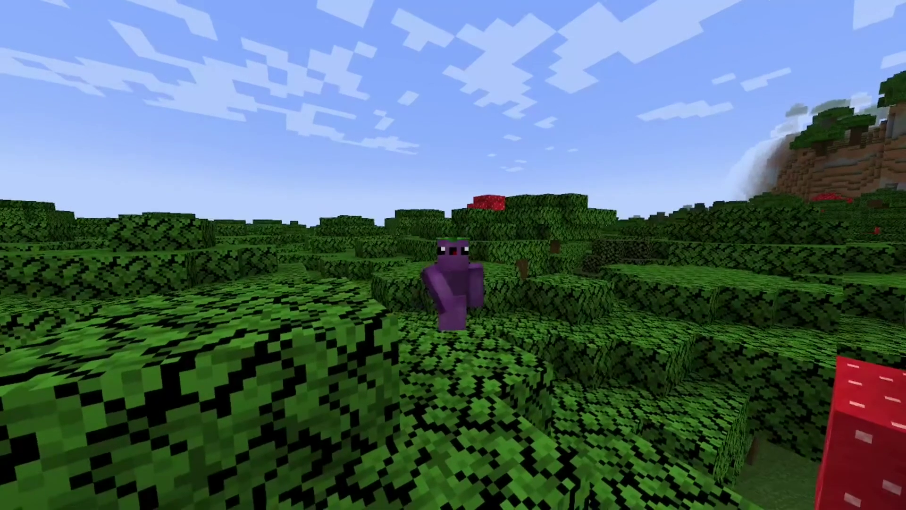